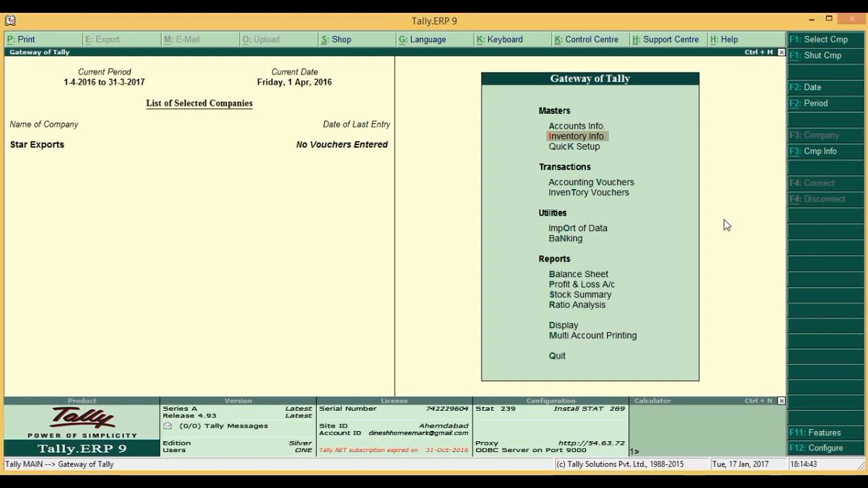
# Step: Open the creation form for a single stock item from the inventory masters
pyautogui.press('Up')
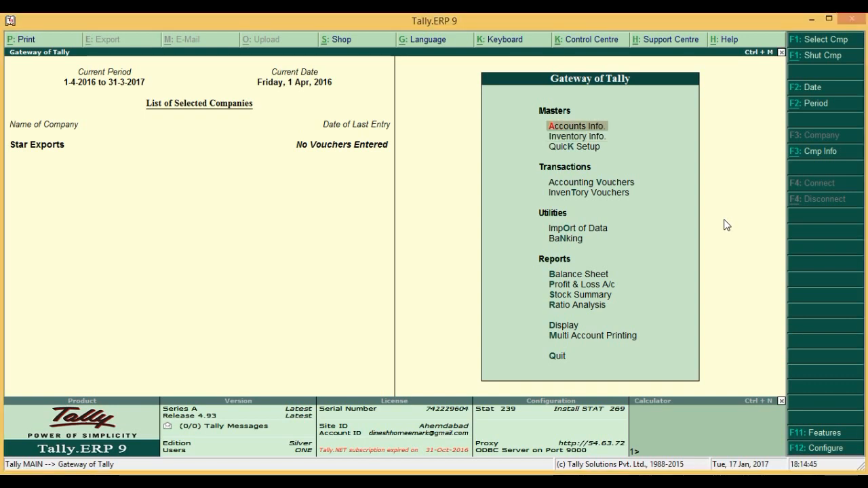
pyautogui.press('Down')
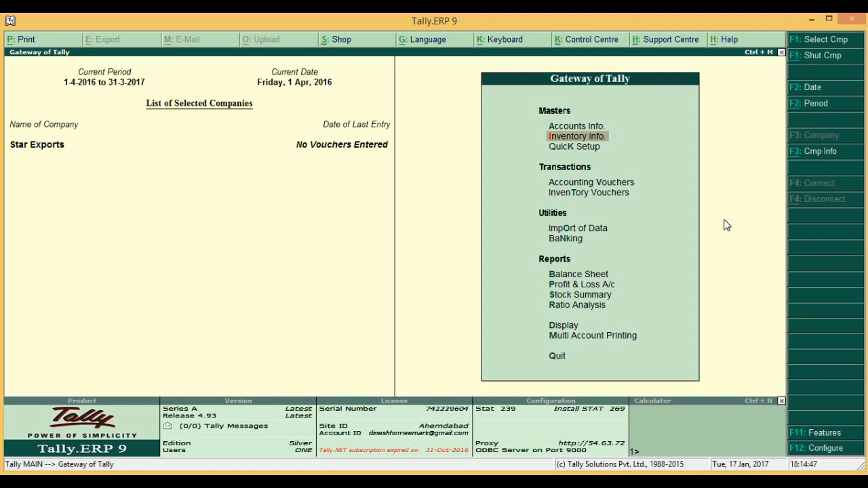
pyautogui.click(583, 140)
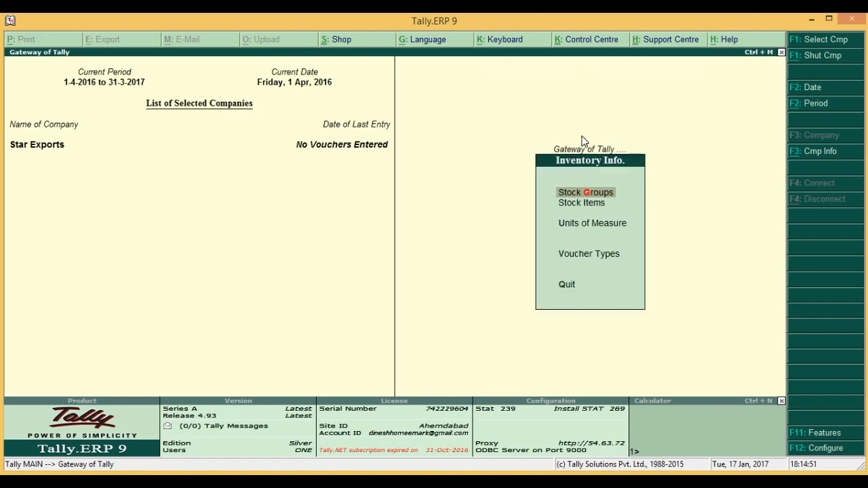
pyautogui.click(594, 205)
pyautogui.click(595, 206)
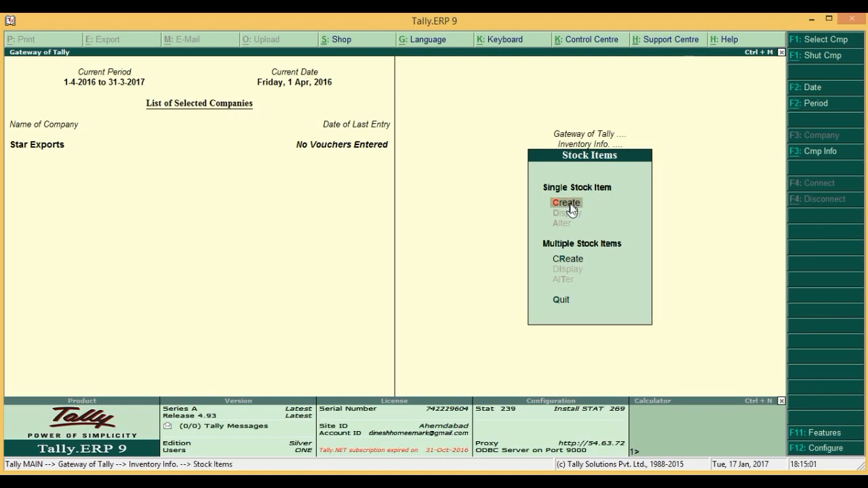
pyautogui.click(568, 203)
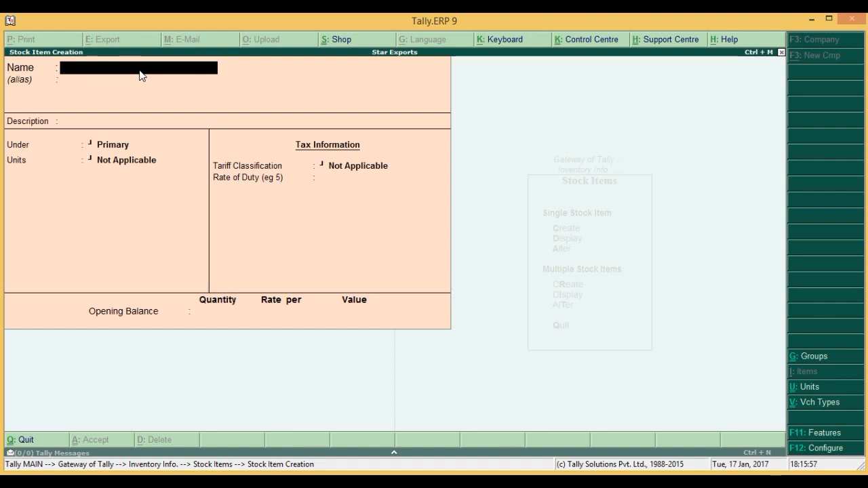
# Step: Name the new stock item Samsung J2 Smartphone
pyautogui.write('Samsung')
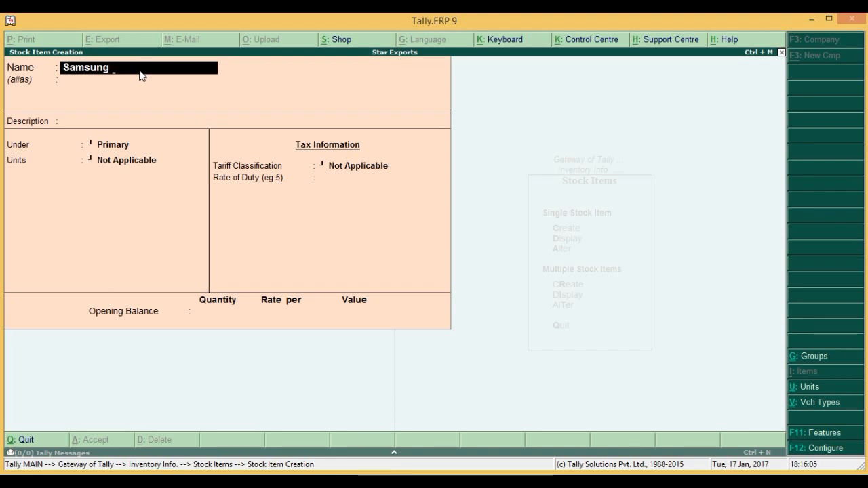
pyautogui.write('J2')
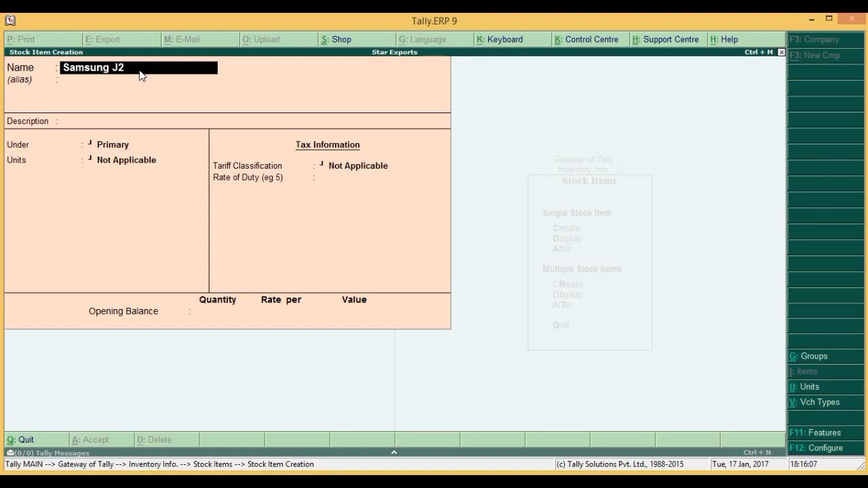
pyautogui.write(' Smartphone')
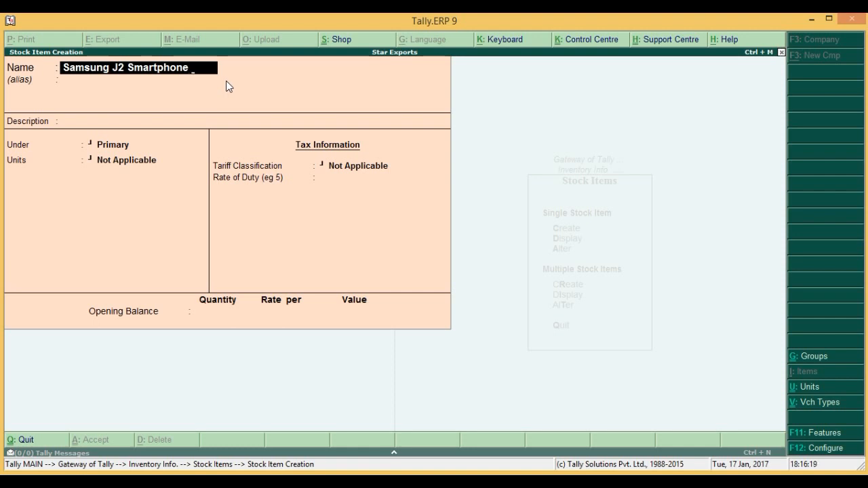
pyautogui.write('WithWiFi')
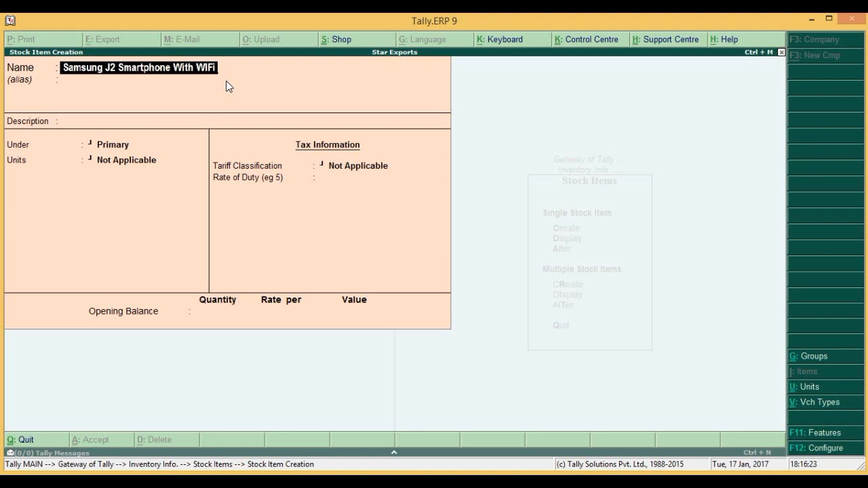
pyautogui.press('BackSpace')
pyautogui.press('BackSpace')
pyautogui.press('BackSpace')
pyautogui.press('BackSpace')
pyautogui.press('BackSpace')
pyautogui.press('BackSpace')
pyautogui.press('BackSpace')
pyautogui.press('BackSpace')
pyautogui.press('BackSpace')
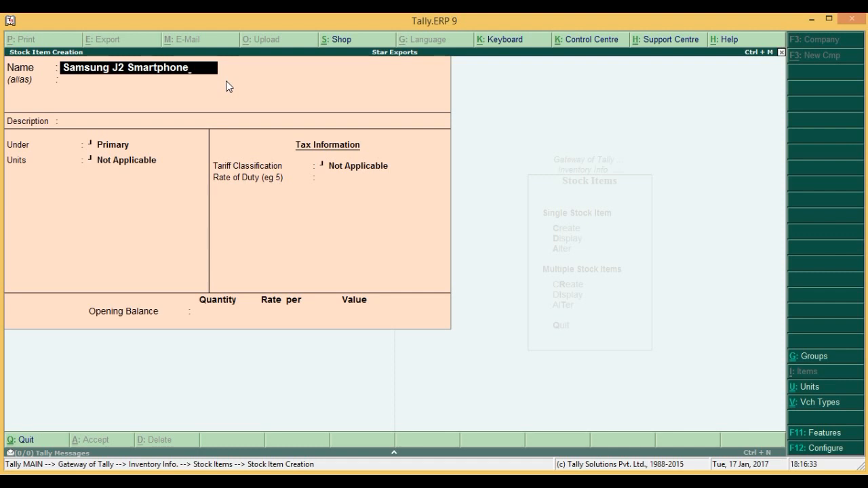
# Step: Leave the alias and description blank and create a Mobile Phones stock group under Primary for the item, with quantities that can be added
pyautogui.press('Return')
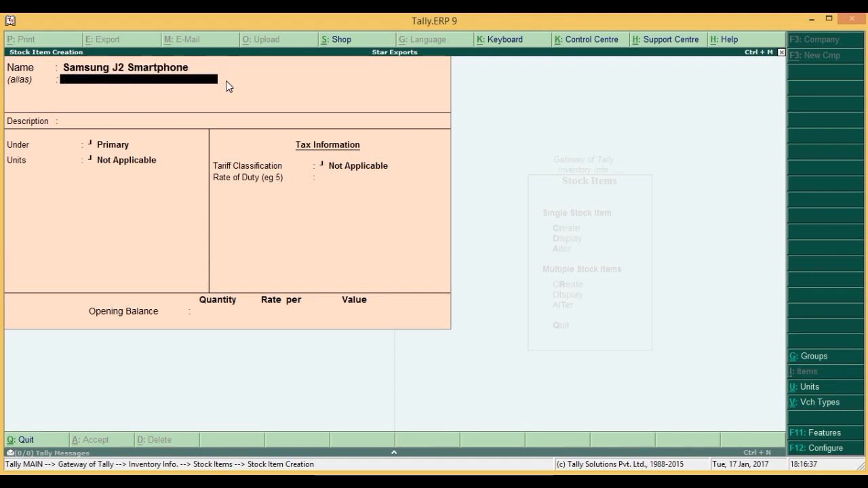
pyautogui.press('Return')
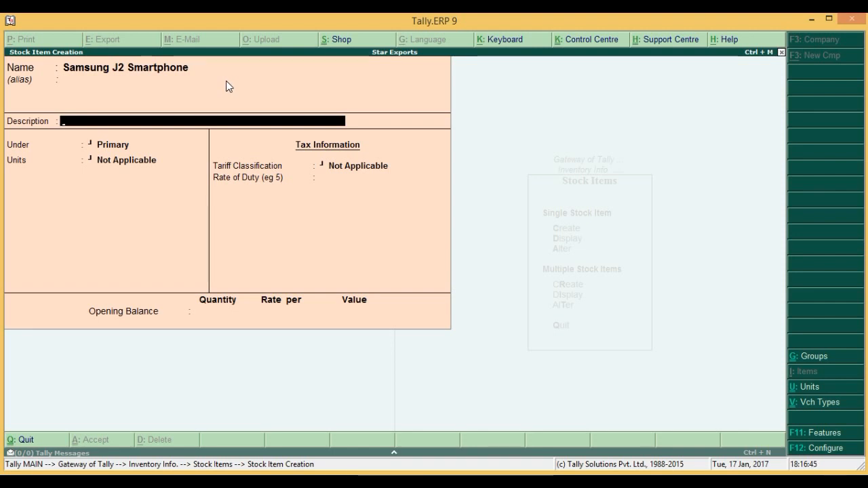
pyautogui.press('Return')
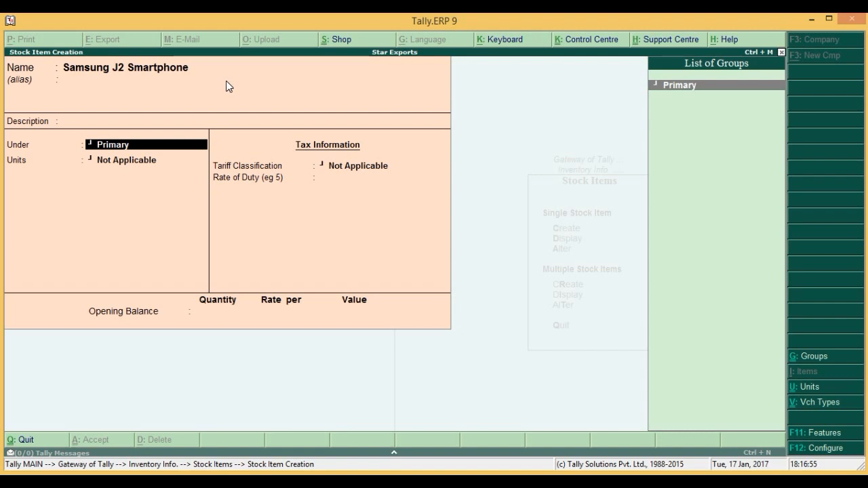
pyautogui.hotkey('alt', 'c')
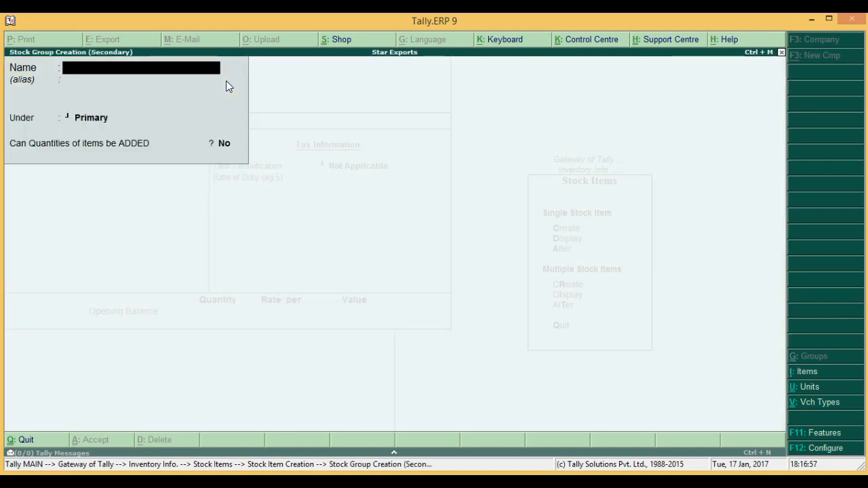
pyautogui.write('Mobi')
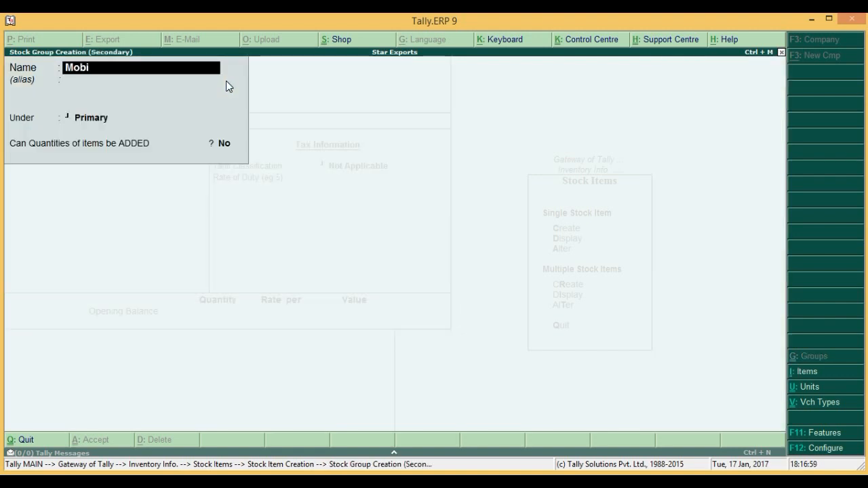
pyautogui.write('le Phones')
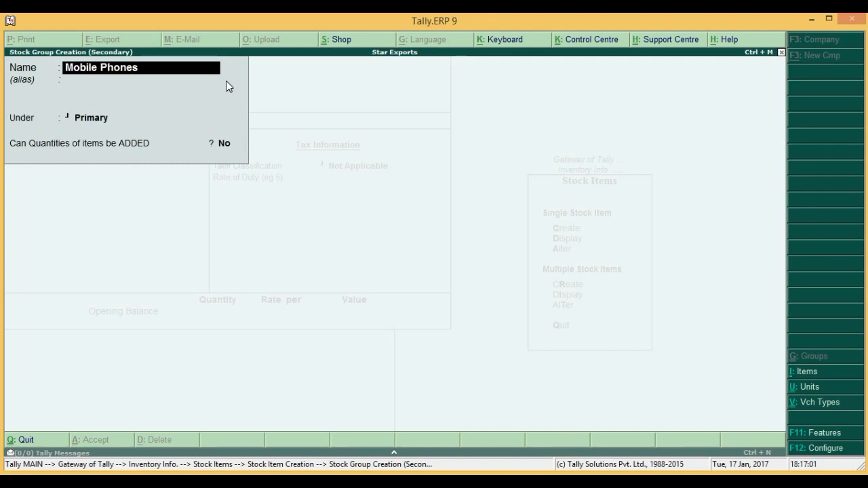
pyautogui.press('Return')
pyautogui.press('Return')
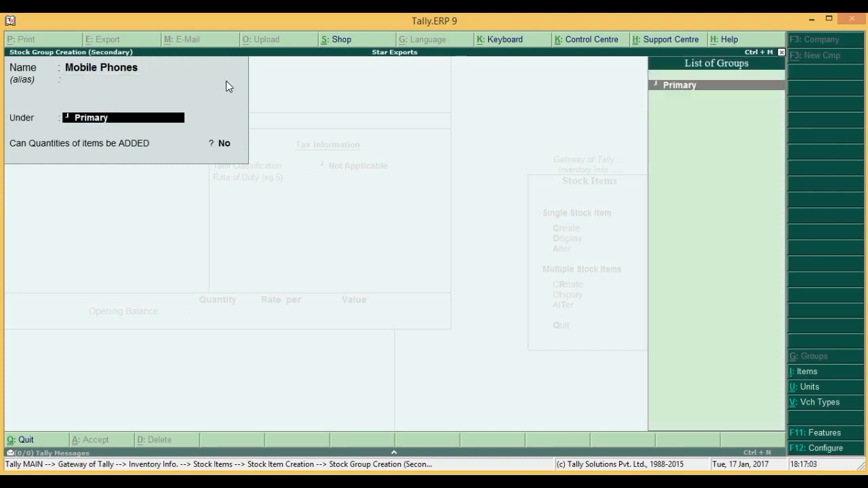
pyautogui.press('Return')
pyautogui.write('ye')
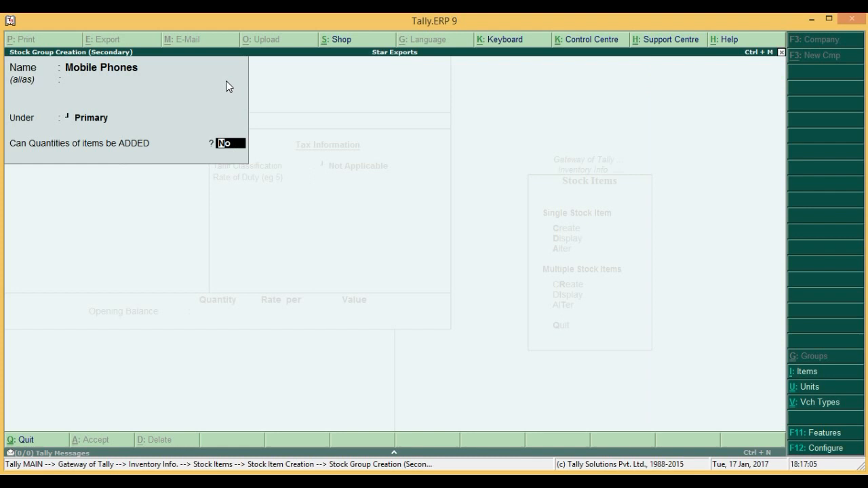
pyautogui.write('s')
pyautogui.press('Return')
pyautogui.press('Return')
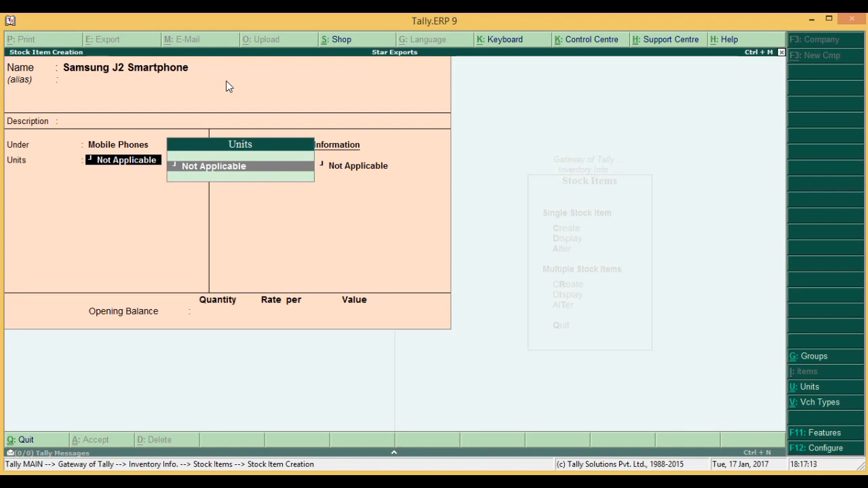
# Step: Create a simple unit with the symbol Nos and 0 decimal places, and assign it to the stock item
pyautogui.hotkey('alt', 'c')
pyautogui.press('Escape')
pyautogui.press('Return')
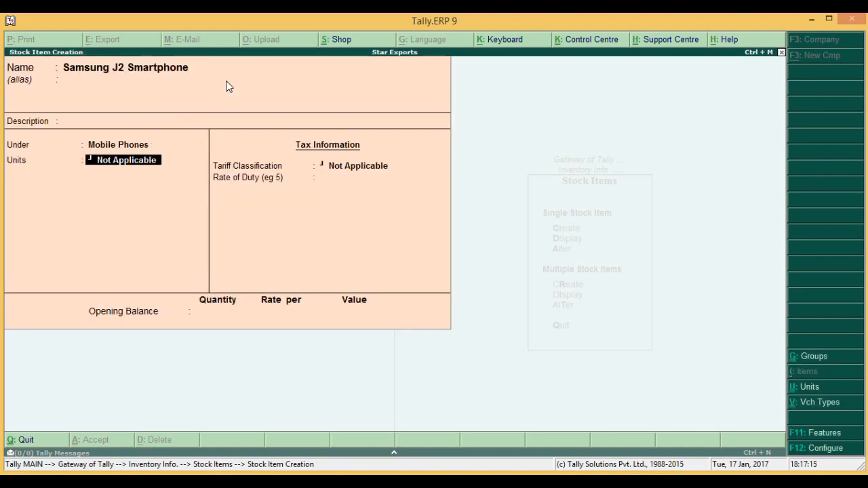
pyautogui.hotkey('alt', 'c')
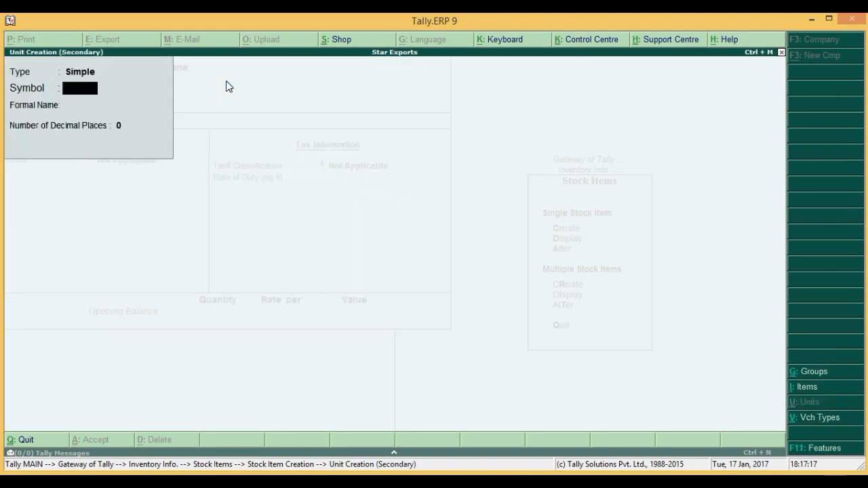
pyautogui.press('BackSpace')
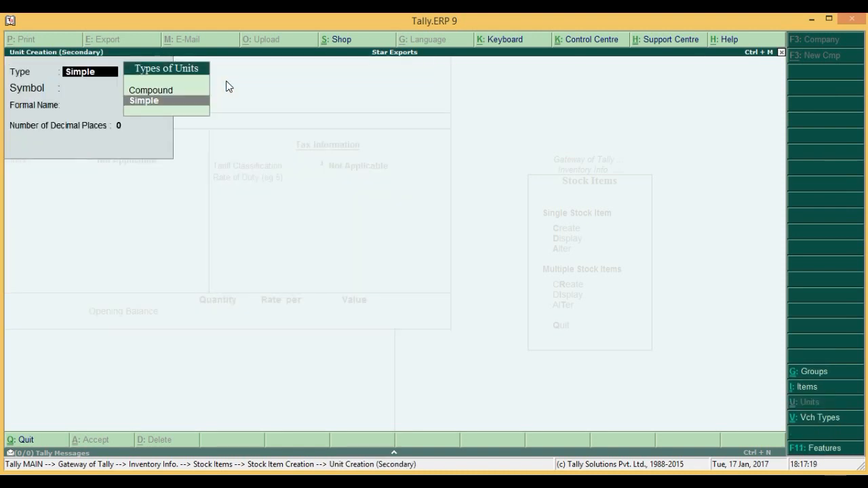
pyautogui.press('Return')
pyautogui.write('Nos')
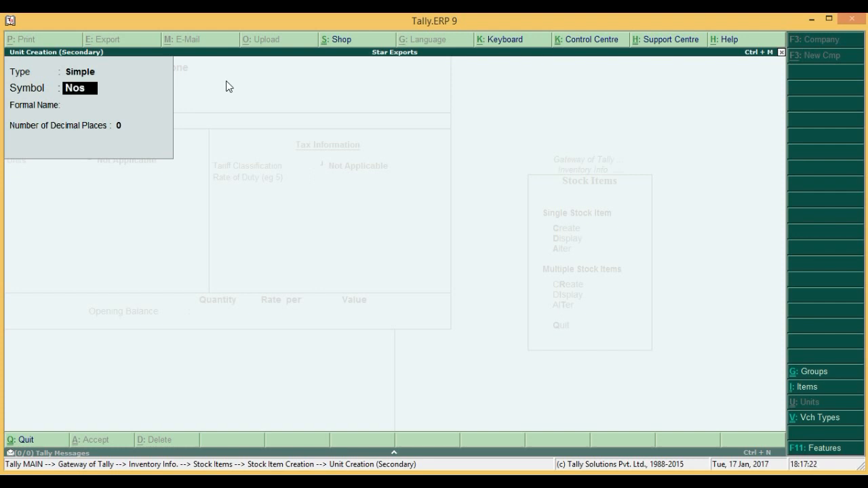
pyautogui.press('Return')
pyautogui.press('Return')
pyautogui.press('Return')
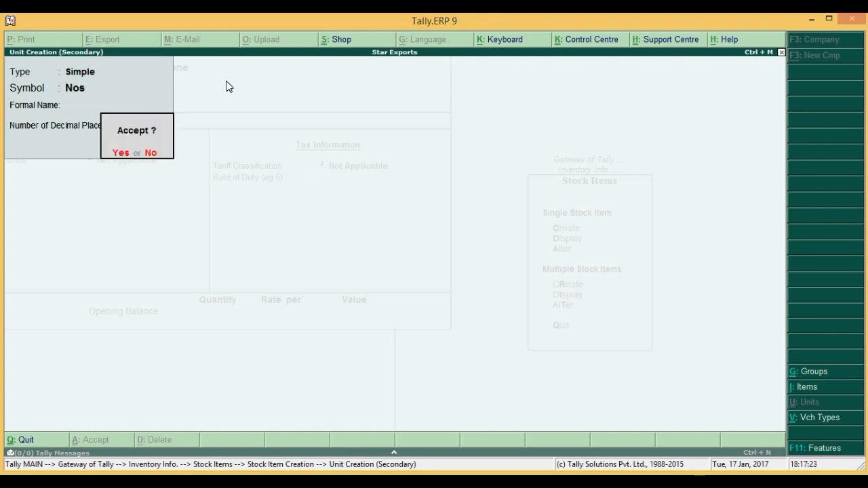
pyautogui.press('Return')
pyautogui.press('BackSpace')
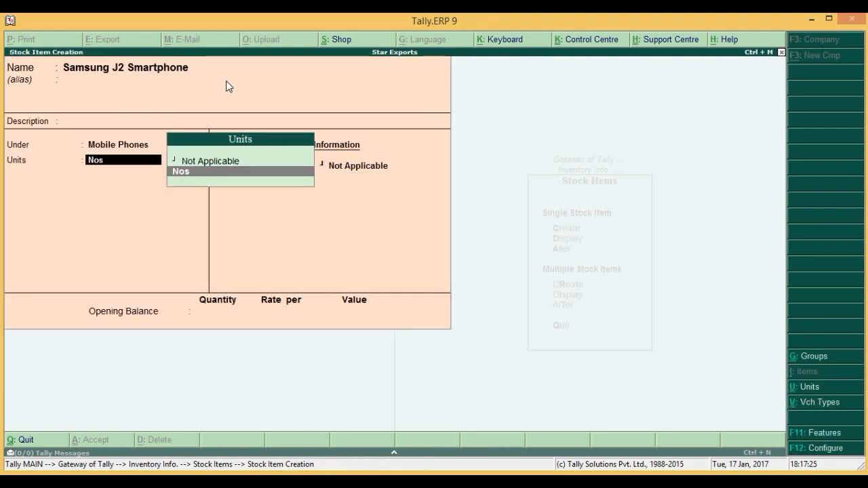
pyautogui.press('Return')
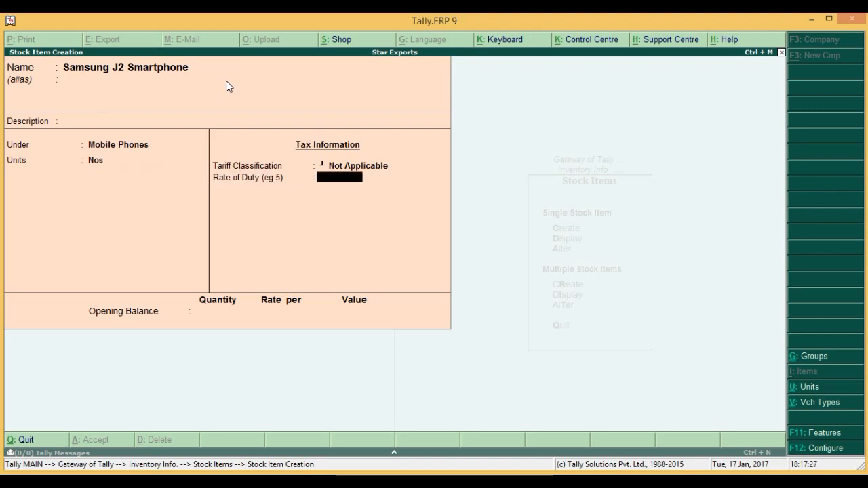
# Step: Set the stock item's rate of duty to 12.5, keeping its tariff classification as Not Applicable
pyautogui.write('12.5')
pyautogui.press('Return')
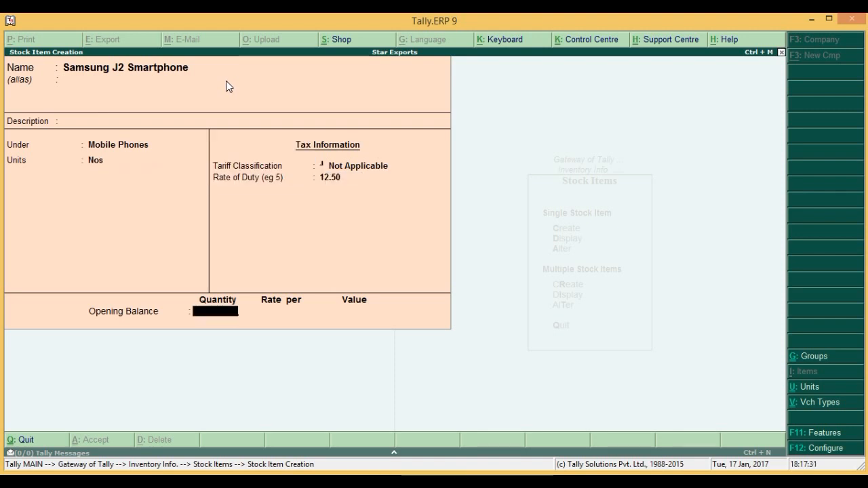
pyautogui.press('BackSpace')
pyautogui.press('Return')
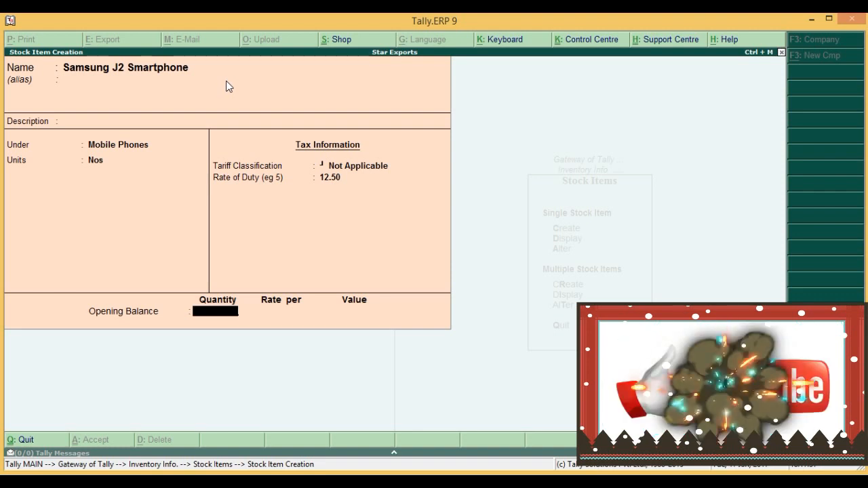
pyautogui.write('12.50')
pyautogui.press('Return')
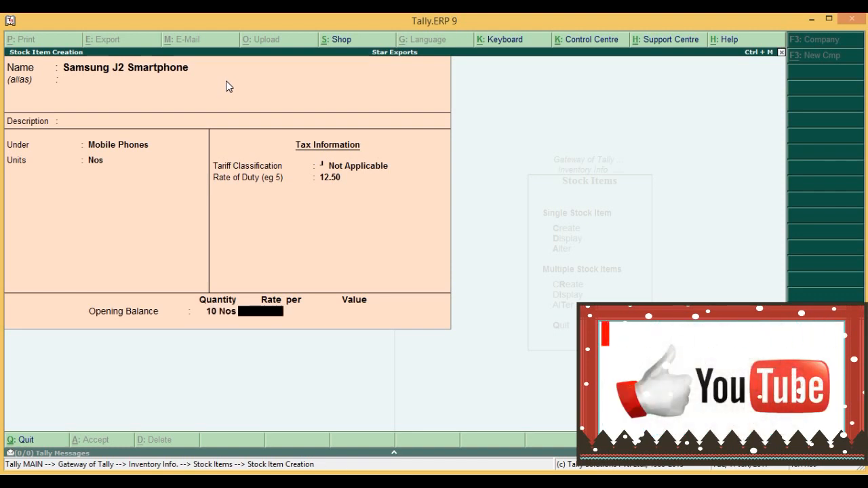
pyautogui.press('BackSpace')
pyautogui.press('Delete')
pyautogui.press('BackSpace')
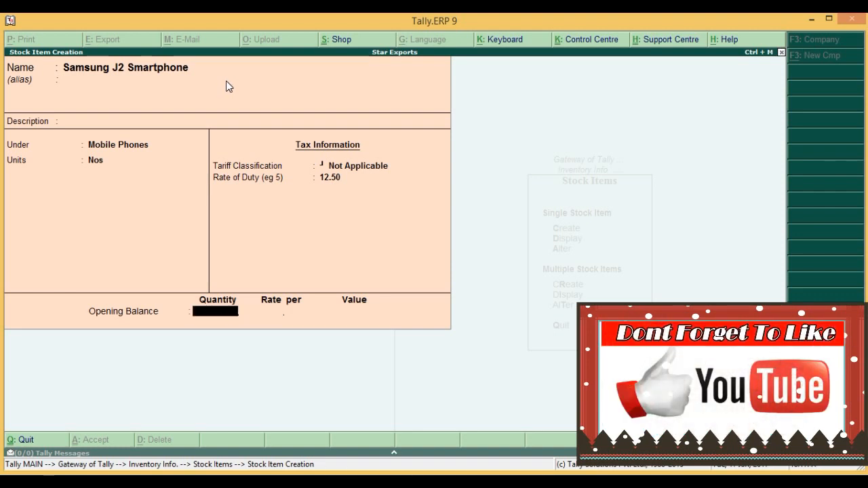
# Step: Save the Samsung J2 Smartphone stock item with a blank opening balance
pyautogui.press('Return')
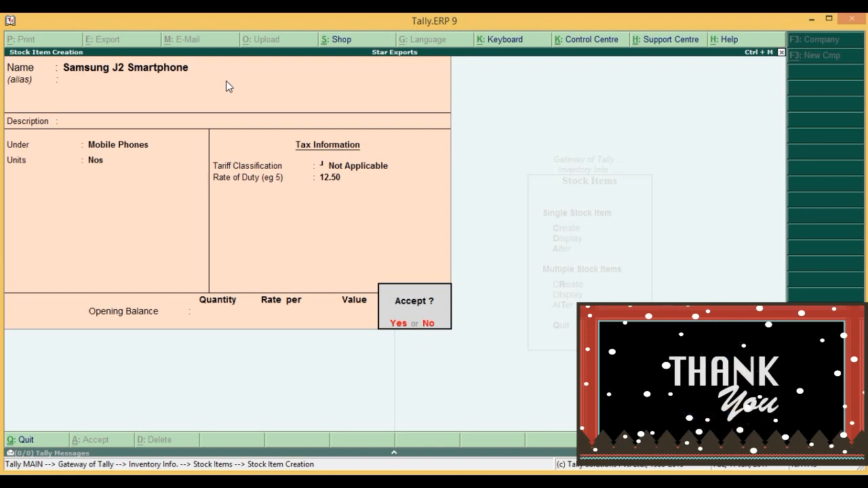
pyautogui.press('Return')
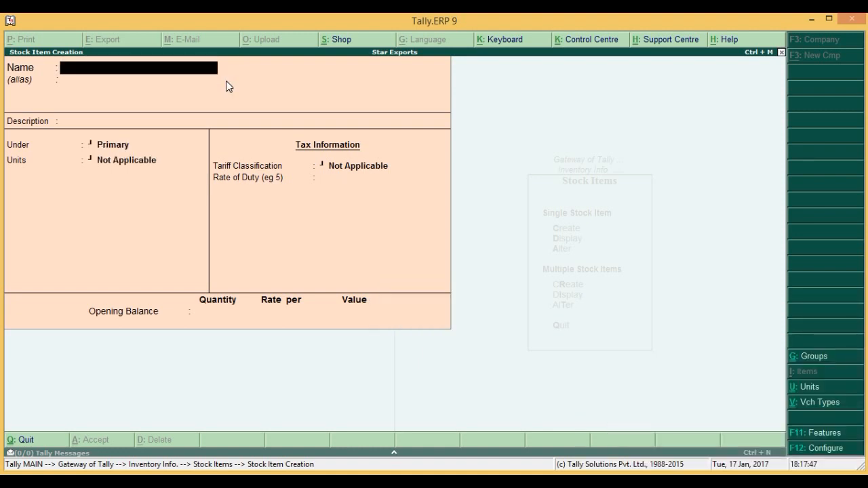
# Step: Create and save another stock item, Nokia Mobile Phone, under the Mobile Phones group with no alias or description
pyautogui.write('Nokia Mobile Phone')
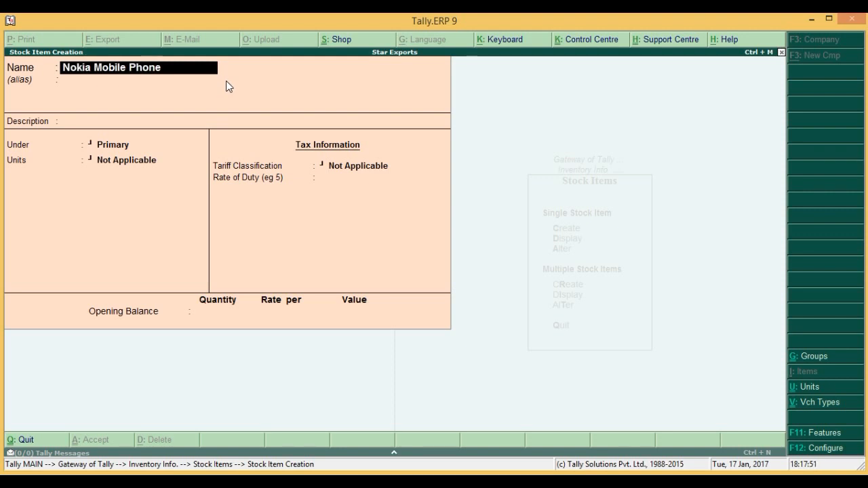
pyautogui.press('Return')
pyautogui.press('Return')
pyautogui.press('Return')
pyautogui.press('Down')
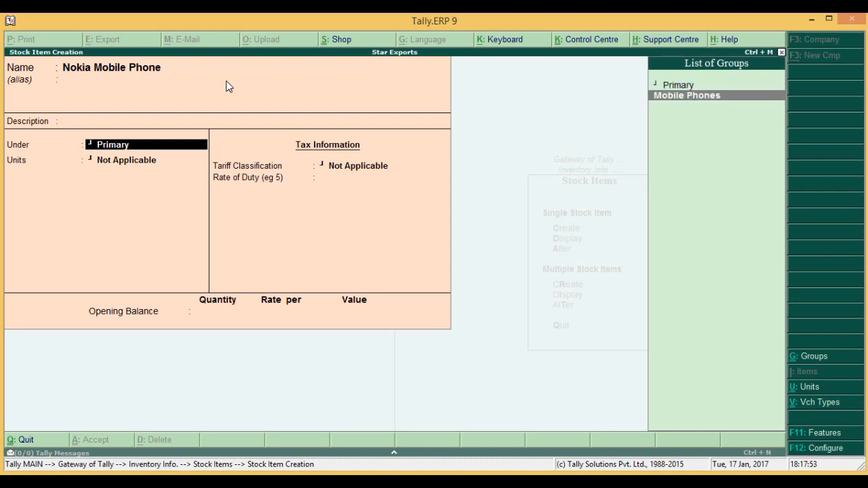
pyautogui.press('Return')
pyautogui.press('Return')
pyautogui.press('Return')
pyautogui.press('Return')
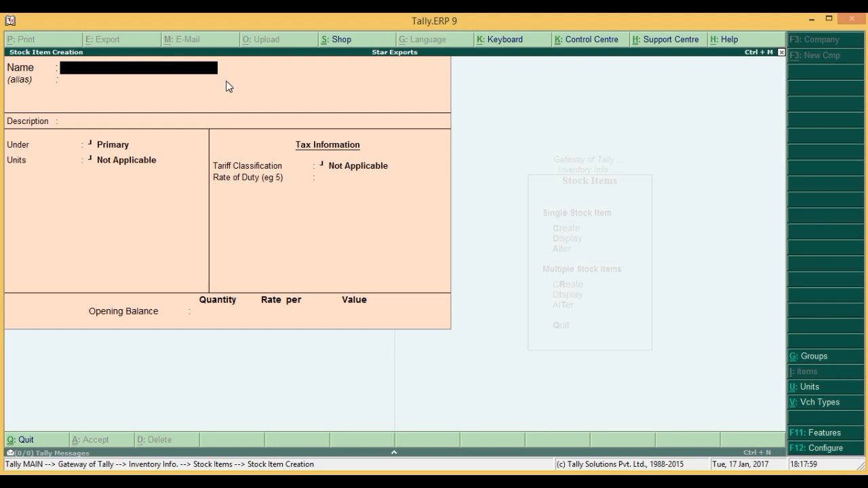
# Step: Create and save the stock item Iphone Mobile Phone Iphone 6s under the Mobile Phones group, and leave item creation
pyautogui.write('ne Mobile Phone')
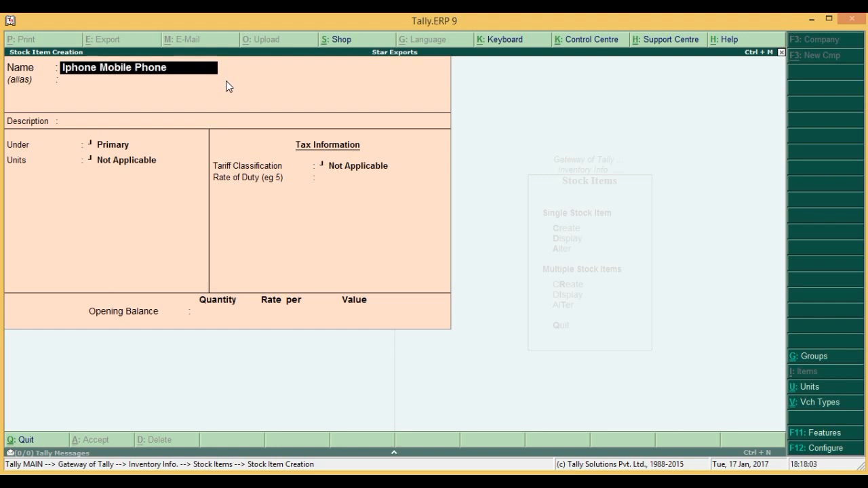
pyautogui.write(' iphone 6s')
pyautogui.press('Return')
pyautogui.press('Return')
pyautogui.press('Return')
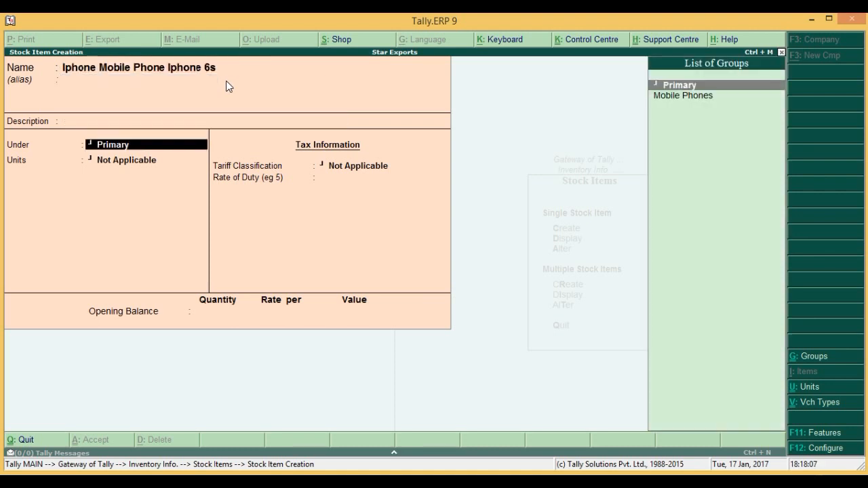
pyautogui.press('Down')
pyautogui.press('Return')
pyautogui.press('Return')
pyautogui.press('Return')
pyautogui.press('Return')
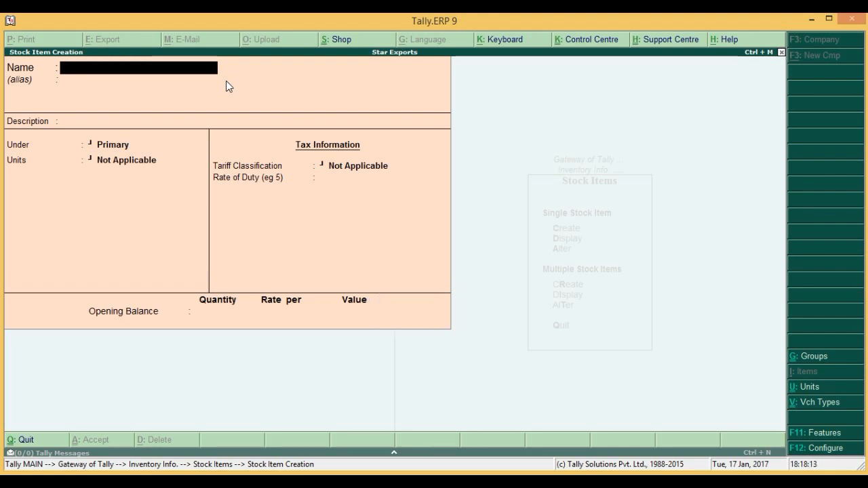
pyautogui.press('Escape')
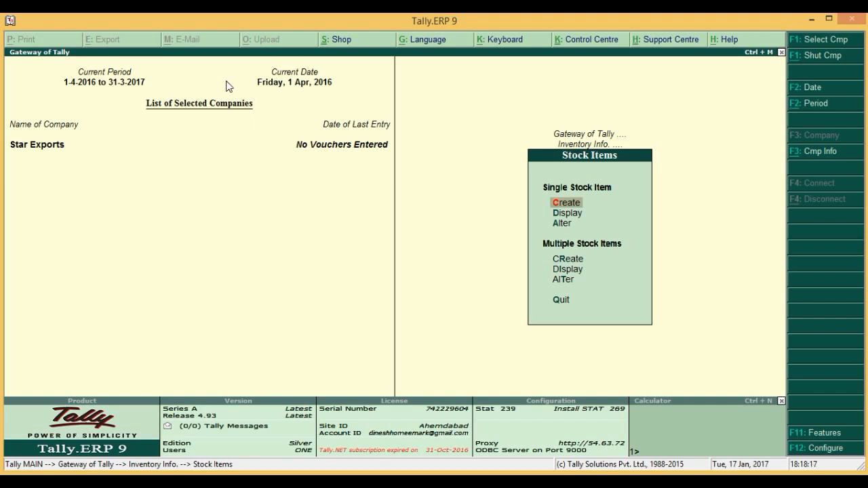
# Step: Open the list of stock items for display and filter it by Samsung
pyautogui.press('Down')
pyautogui.press('Return')
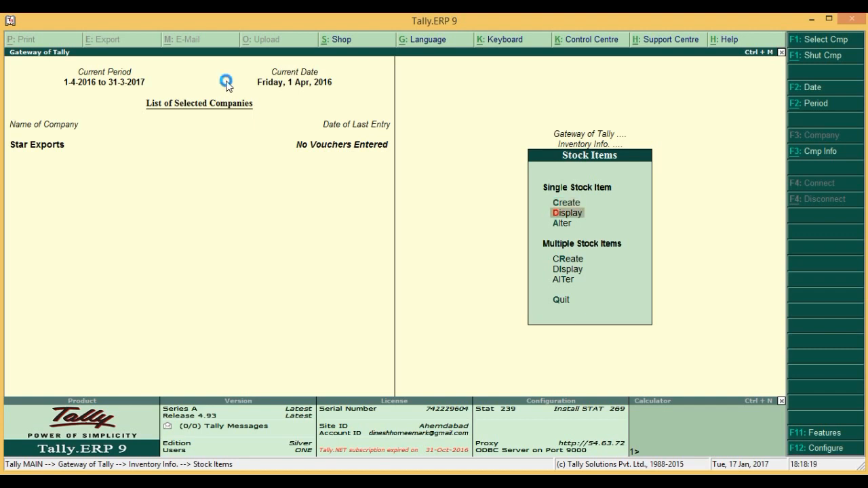
pyautogui.press('Down')
pyautogui.press('Down')
pyautogui.press('Up')
pyautogui.press('Up')
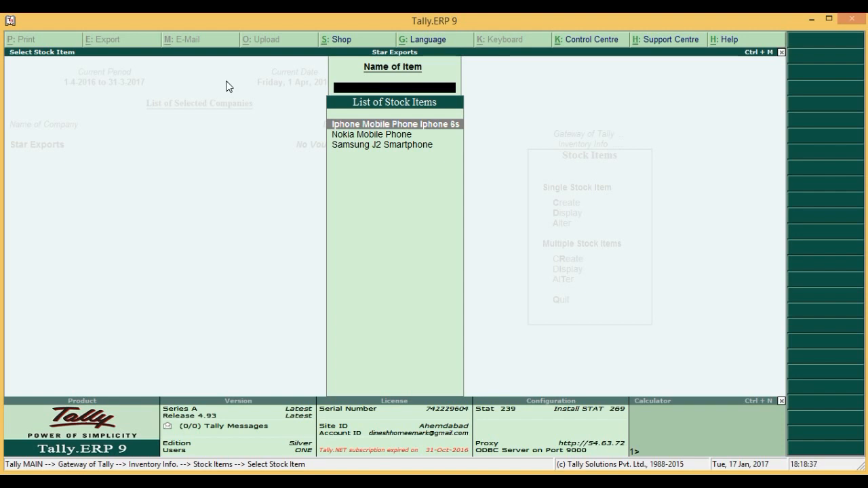
pyautogui.write('J2')
pyautogui.press('BackSpace')
pyautogui.press('BackSpace')
pyautogui.write('Samsung')
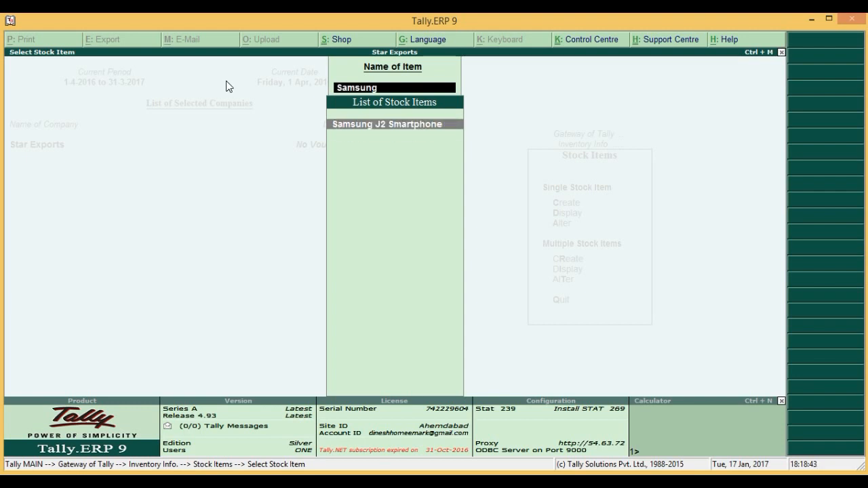
# Step: Try filtering the stock item list by Samsung J2, J2 and Sa, clear the filter and leave the list
pyautogui.write(' J2')
pyautogui.press('BackSpace')
pyautogui.press('BackSpace')
pyautogui.press('BackSpace')
pyautogui.press('BackSpace')
pyautogui.press('BackSpace')
pyautogui.press('BackSpace')
pyautogui.press('BackSpace')
pyautogui.press('BackSpace')
pyautogui.press('BackSpace')
pyautogui.press('BackSpace')
pyautogui.write('J2')
pyautogui.press('BackSpace')
pyautogui.press('BackSpace')
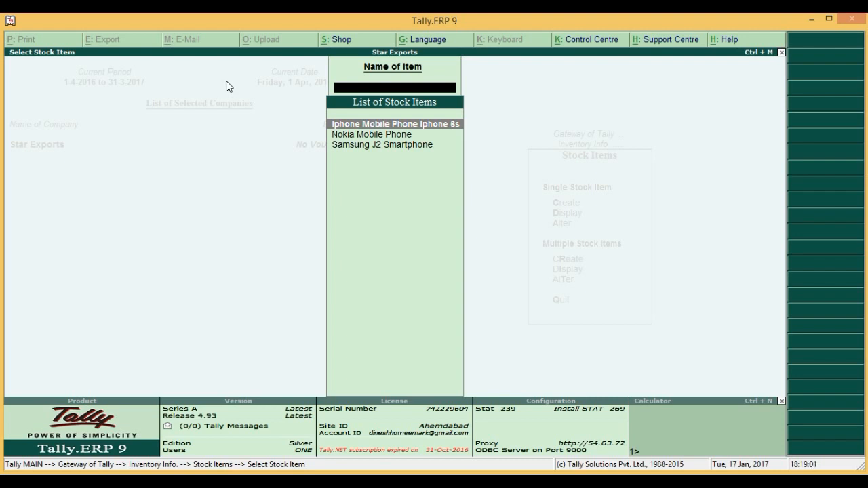
pyautogui.write('Sa')
pyautogui.press('BackSpace')
pyautogui.press('BackSpace')
pyautogui.press('Escape')
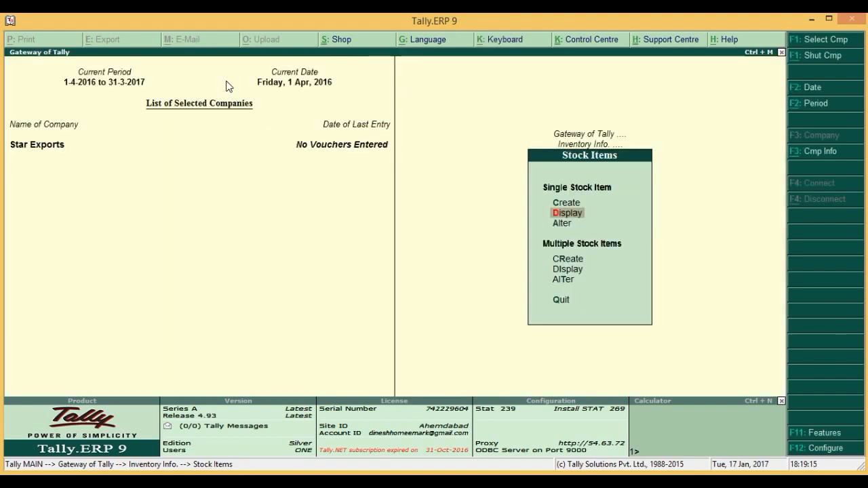
# Step: Display the Nokia Mobile Phone stock item's details and return to the inventory information options
pyautogui.press('Up')
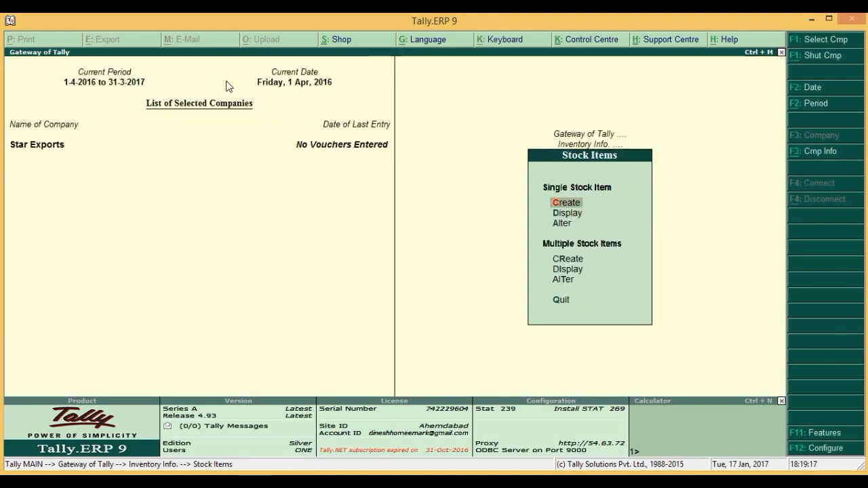
pyautogui.press('Down')
pyautogui.press('Up')
pyautogui.press('Down')
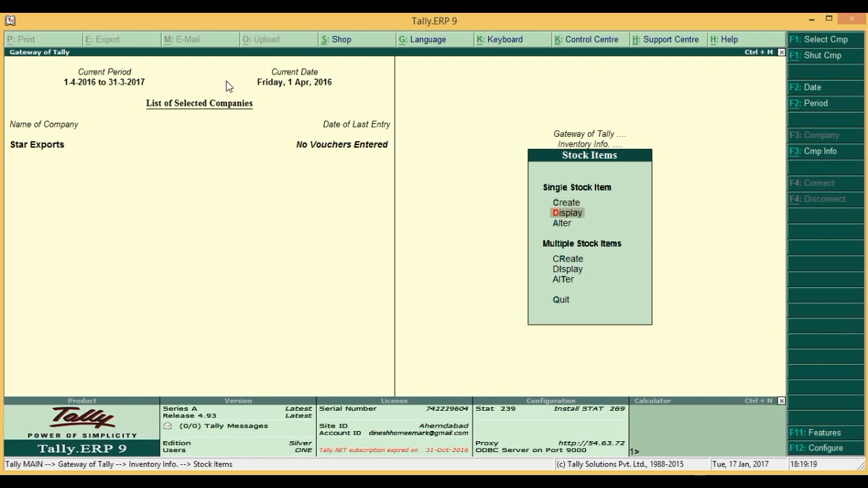
pyautogui.press('Return')
pyautogui.press('Down')
pyautogui.press('Return')
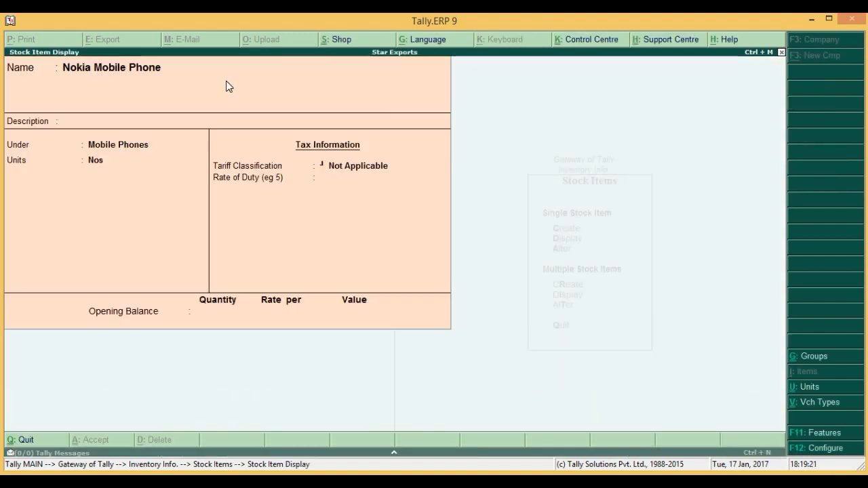
pyautogui.press('Escape')
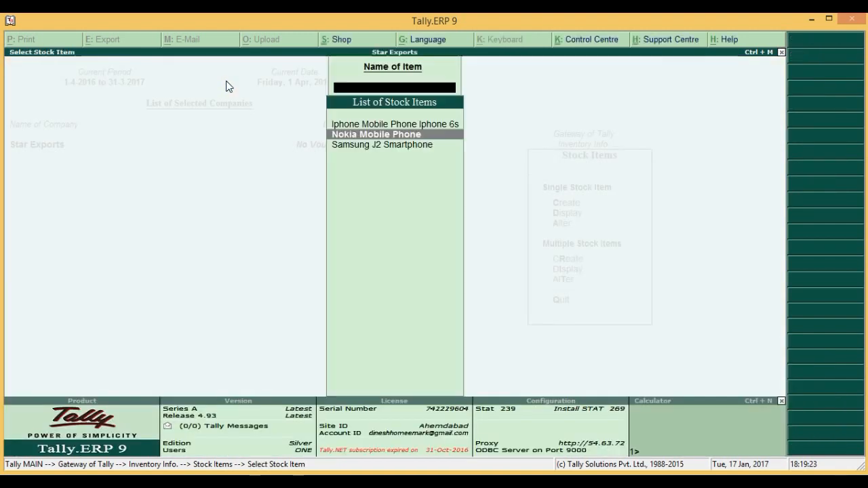
pyautogui.press('Escape')
pyautogui.press('Escape')
pyautogui.press('Return')
pyautogui.press('Escape')
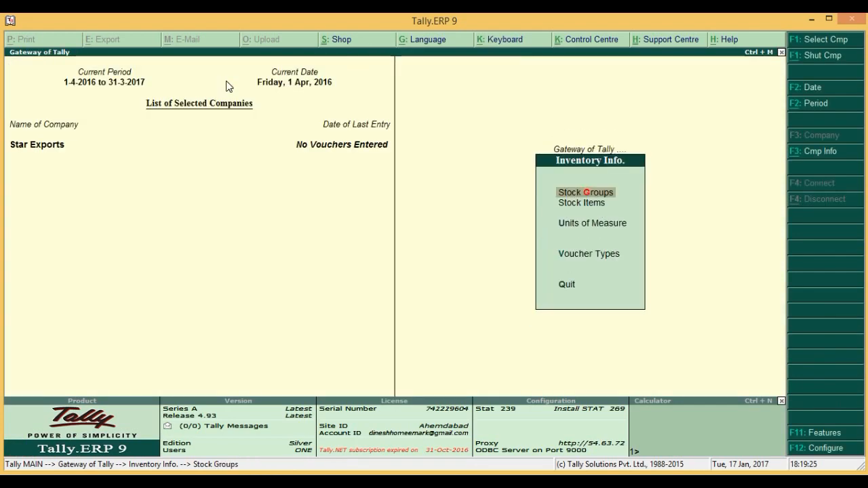
# Step: Open the Samsung J2 Smartphone stock item for alteration
pyautogui.press('Down')
pyautogui.press('Return')
pyautogui.press('Down')
pyautogui.press('Down')
pyautogui.press('Return')
pyautogui.press('Down')
pyautogui.press('Down')
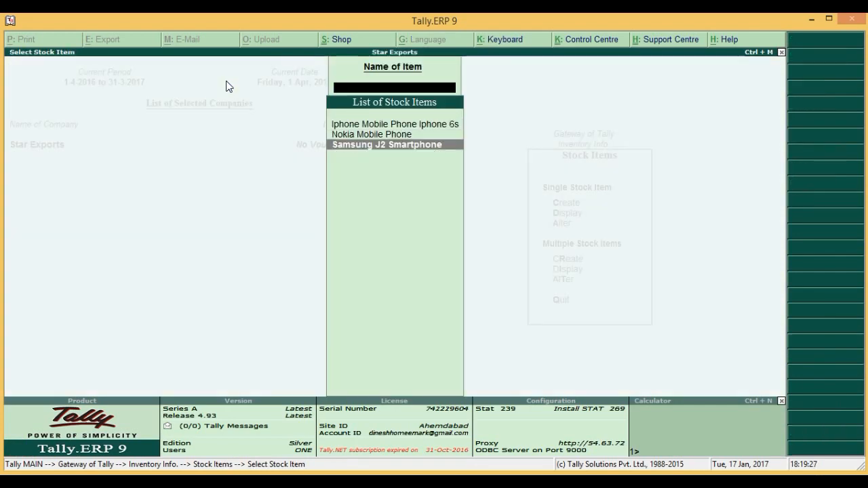
pyautogui.press('Return')
# Step: Set the Samsung J2 Smartphone's rate of duty to 4, leaving its name, group, units and tariff classification unchanged
pyautogui.press('Return')
pyautogui.press('Return')
pyautogui.press('Return')
pyautogui.press('Return')
pyautogui.press('Return')
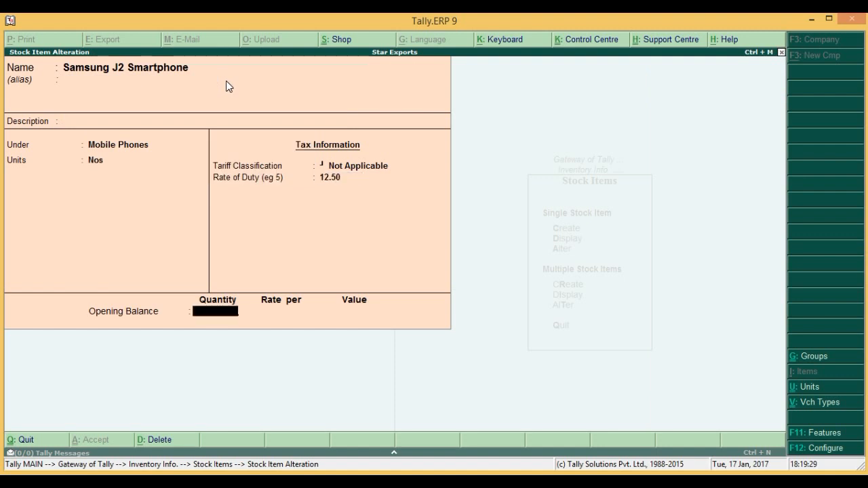
pyautogui.press('BackSpace')
pyautogui.write('4')
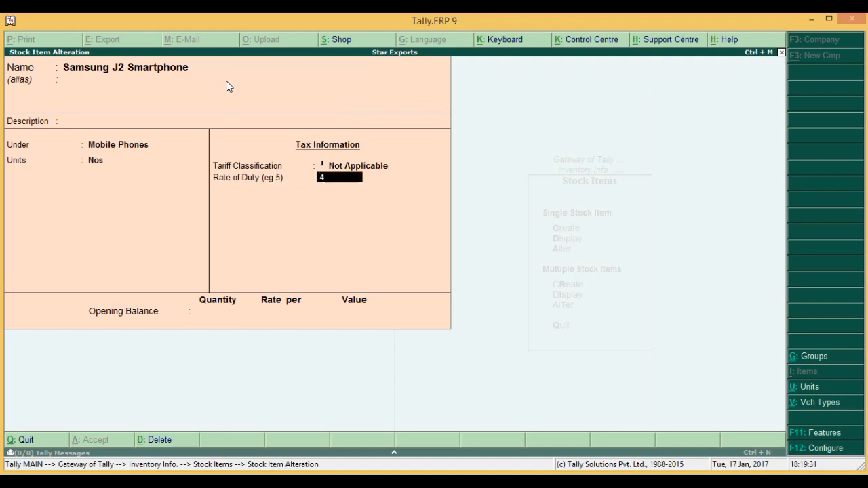
pyautogui.press('Return')
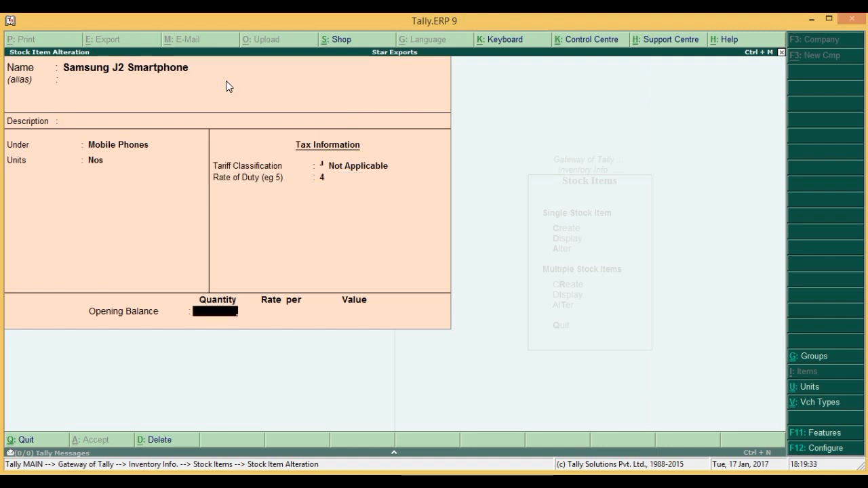
pyautogui.press('BackSpace')
pyautogui.press('BackSpace')
pyautogui.press('Return')
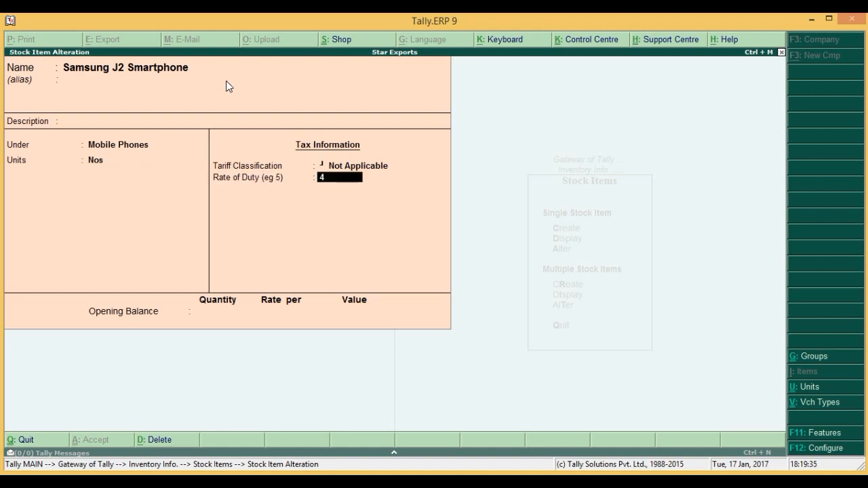
pyautogui.press('Return')
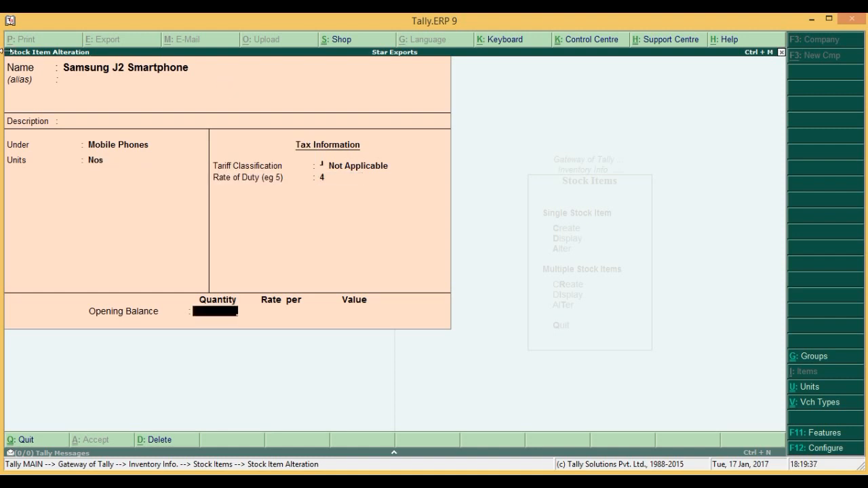
# Step: Enable Maintain Stock Categories and Maintain Batch-wise Details in the company's inventory features
pyautogui.click(834, 435)
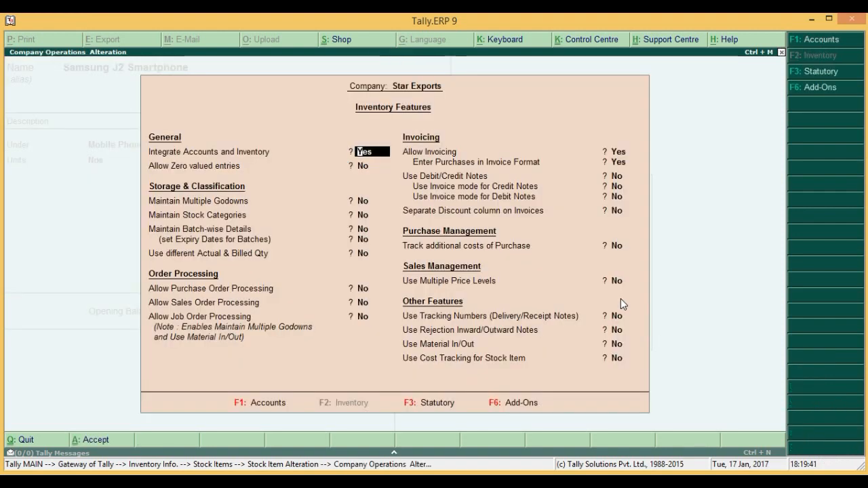
pyautogui.press('Return')
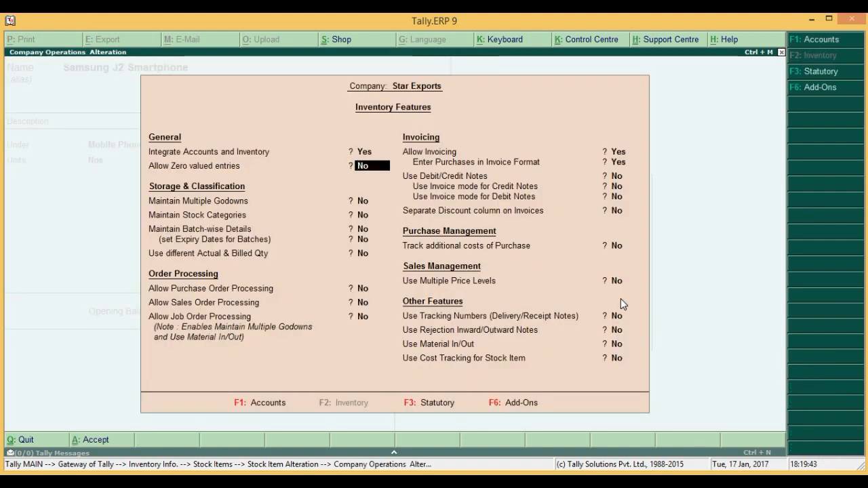
pyautogui.press('Return')
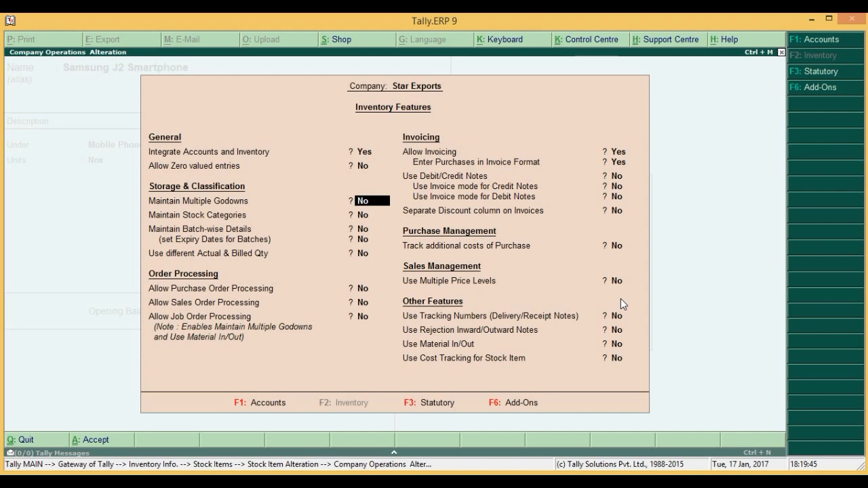
pyautogui.press('Return')
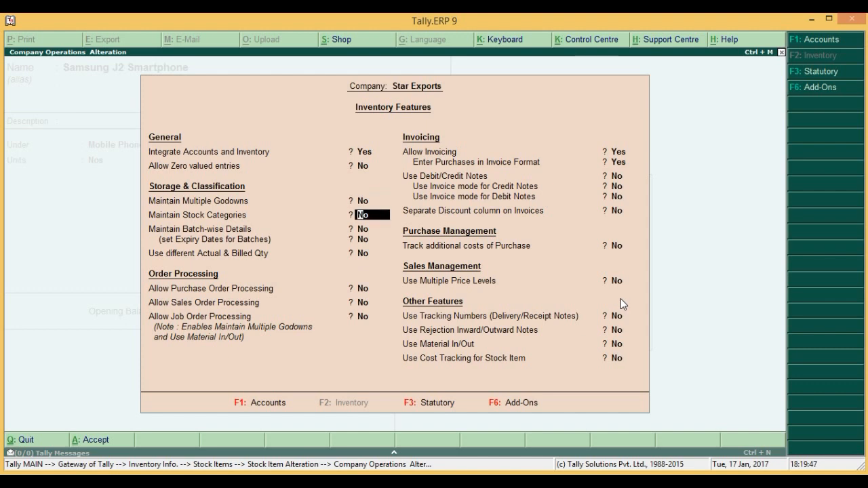
pyautogui.write('y')
pyautogui.press('Return')
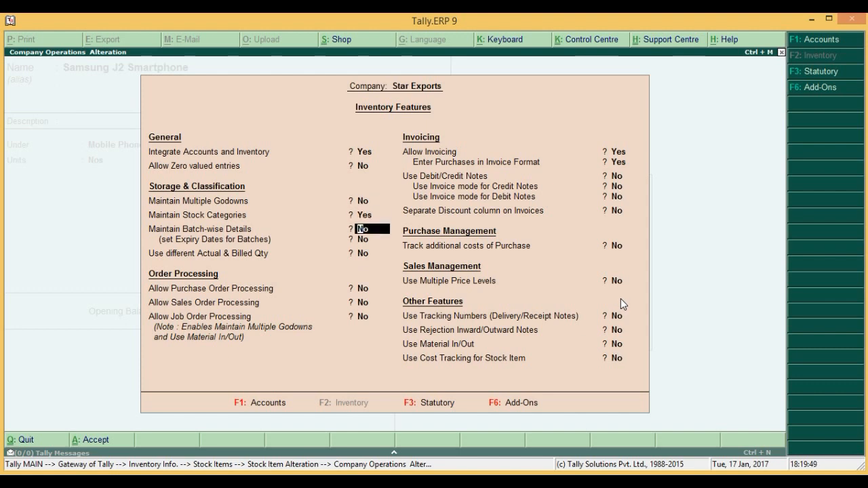
pyautogui.write('y')
pyautogui.press('Return')
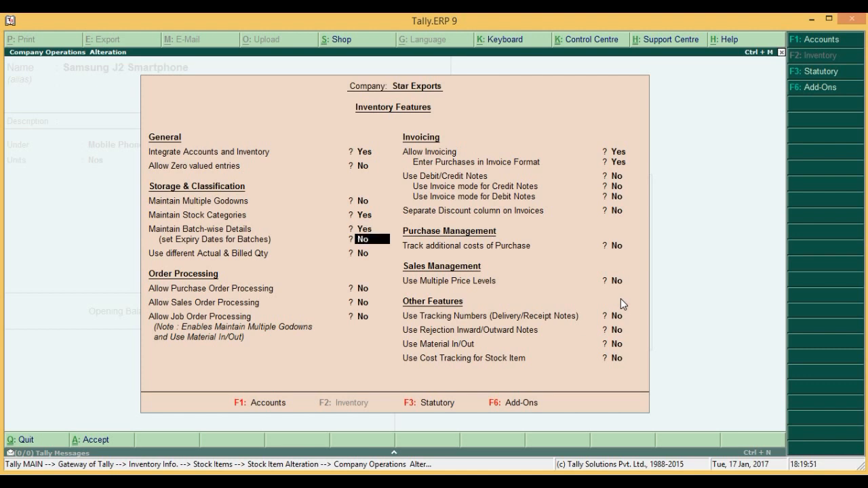
# Step: Allow purchase order processing and sales order processing, keeping batch expiry dates and different actual and billed quantities at No
pyautogui.press('Return')
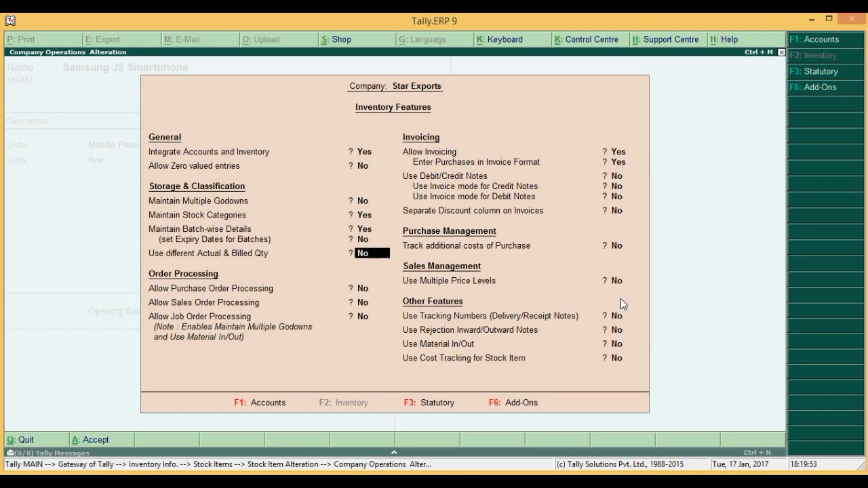
pyautogui.press('Return')
pyautogui.press('Return')
pyautogui.press('Up')
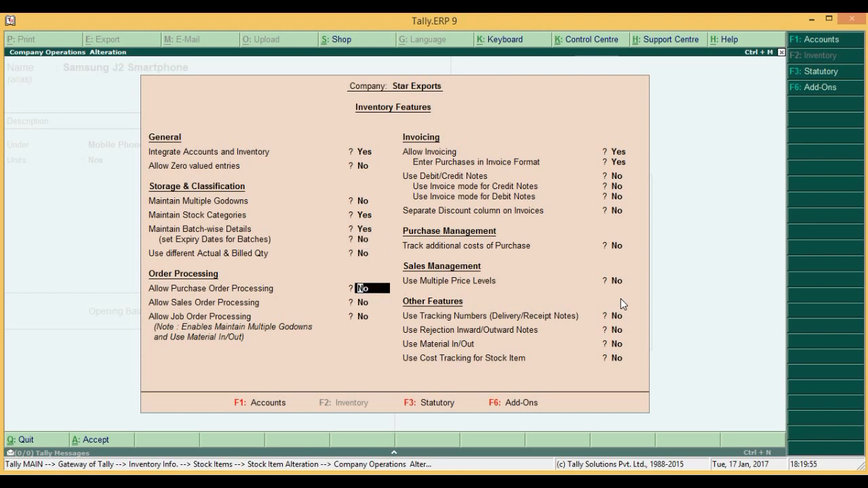
pyautogui.write('y')
pyautogui.press('Return')
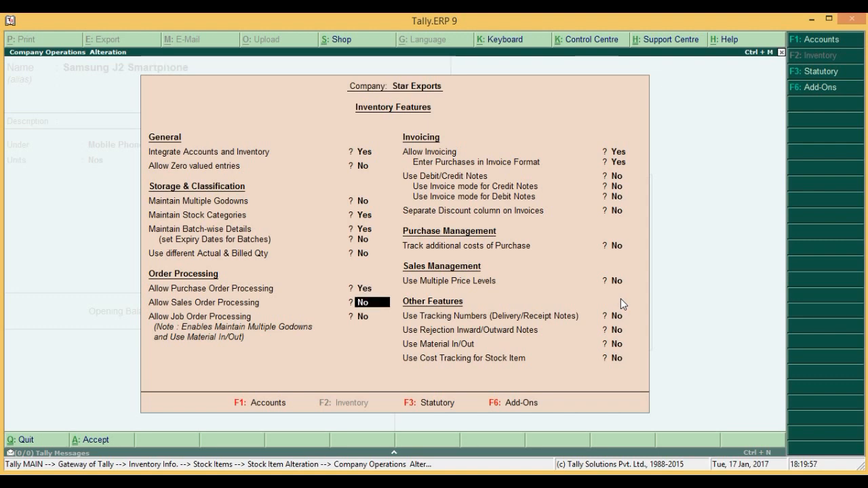
pyautogui.write('y')
pyautogui.press('Return')
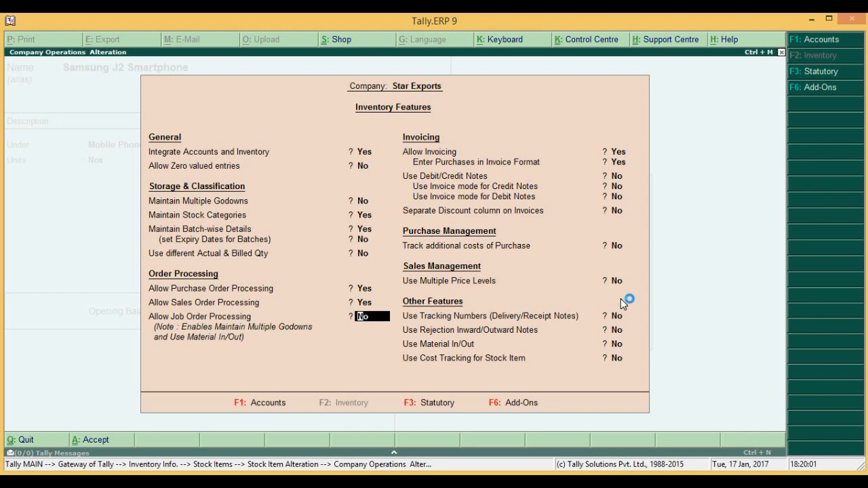
# Step: Switch Allow Job Order Processing to Yes and back to No in the inventory features
pyautogui.write('y')
pyautogui.press('Return')
pyautogui.press('Up')
pyautogui.write('n')
pyautogui.press('Return')
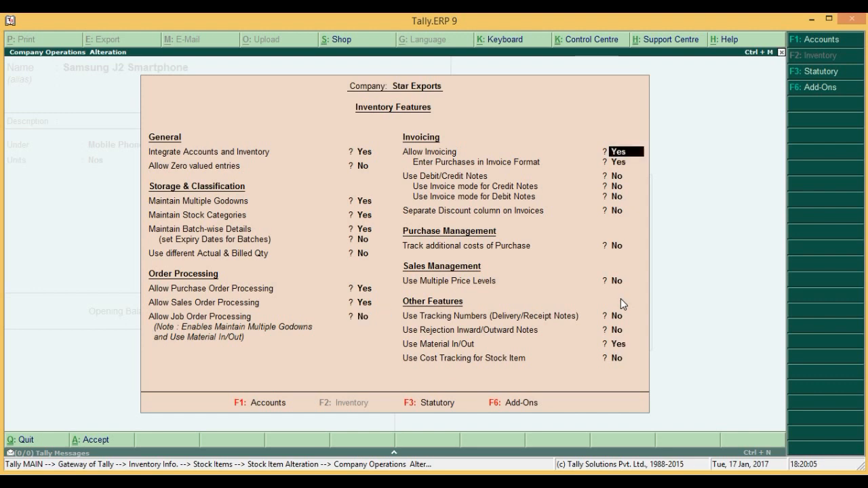
# Step: Keep the remaining invoicing, purchase, sales and other options as they are and accept the inventory features
pyautogui.press('Return')
pyautogui.press('Return')
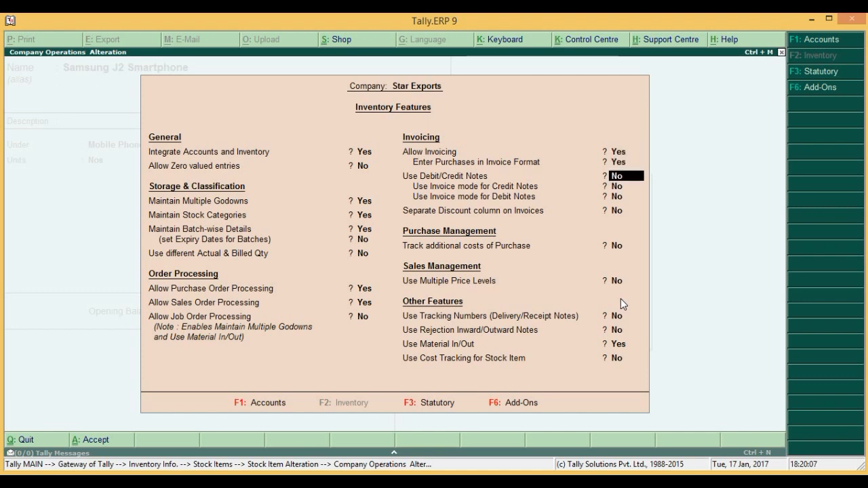
pyautogui.press('Return')
pyautogui.press('Return')
pyautogui.press('Return')
pyautogui.press('Return')
pyautogui.press('Return')
pyautogui.press('Return')
pyautogui.press('Return')
pyautogui.press('Return')
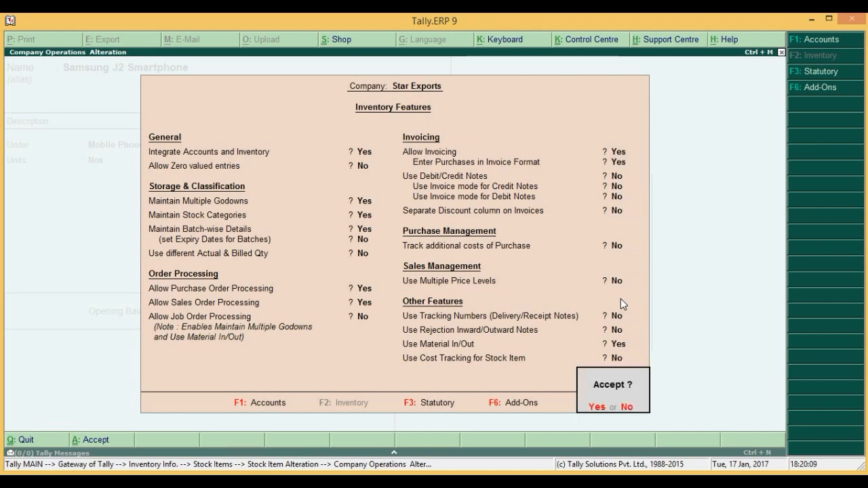
pyautogui.press('Return')
# Step: Create a stock category named Mobile under Primary and assign it to the Samsung J2 Smartphone stock item
pyautogui.press('Return')
pyautogui.press('Return')
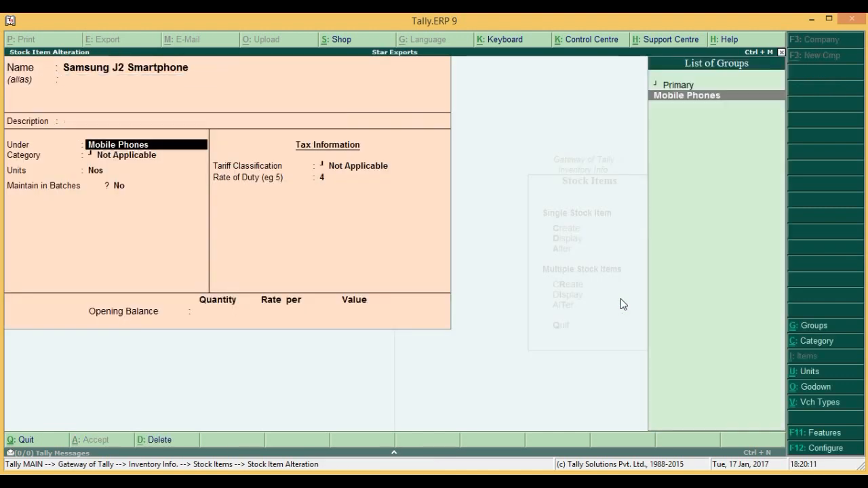
pyautogui.press('Return')
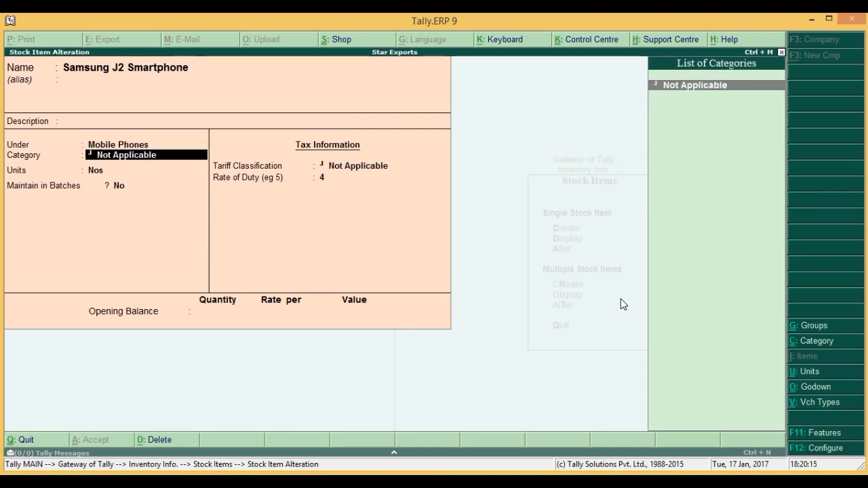
pyautogui.press('BackSpace')
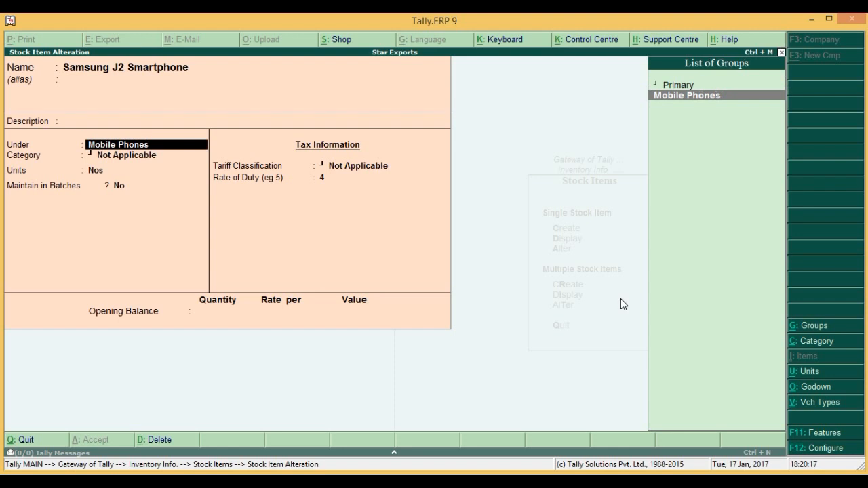
pyautogui.press('Return')
pyautogui.hotkey('alt', 'c')
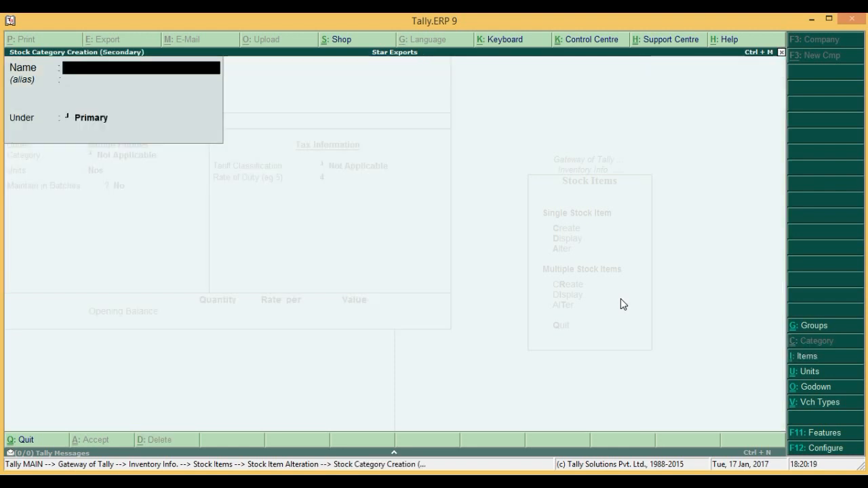
pyautogui.write('Mobile')
pyautogui.press('Return')
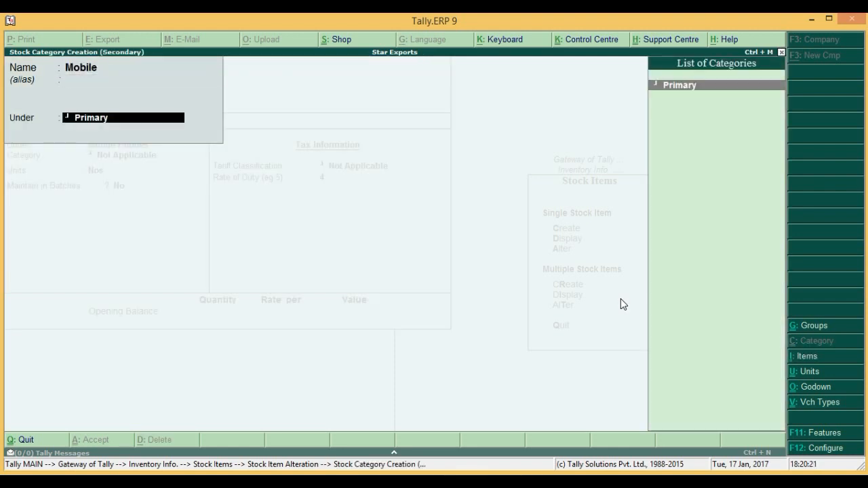
pyautogui.hotkey('ctrl', 'a')
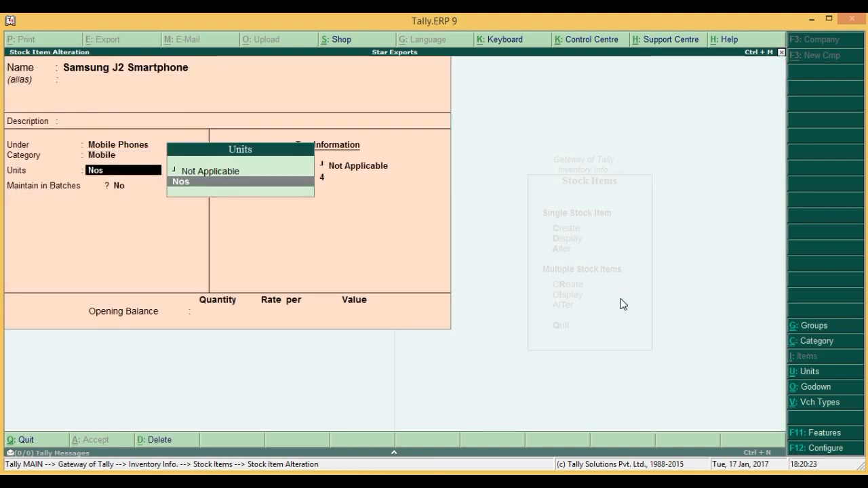
# Step: Keep Nos as the Samsung J2 Smartphone's unit and set Maintain in Batches to Yes
pyautogui.press('Return')
pyautogui.write('y')
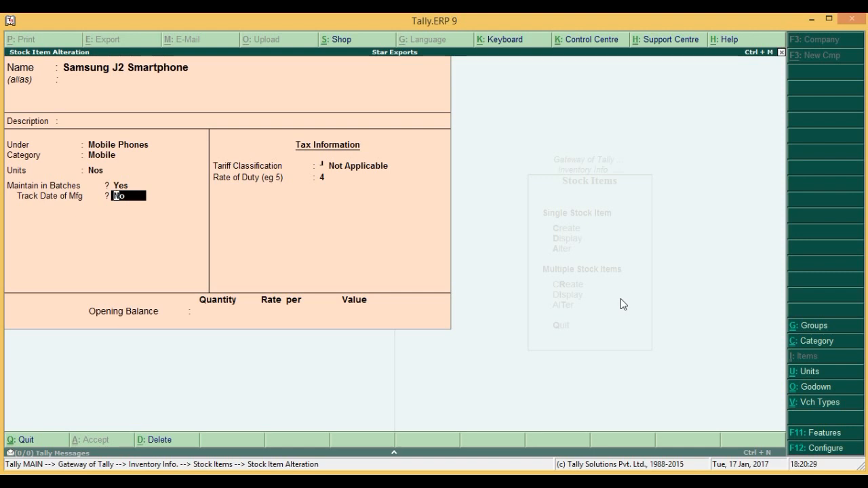
pyautogui.click(844, 450)
pyautogui.press('Escape')
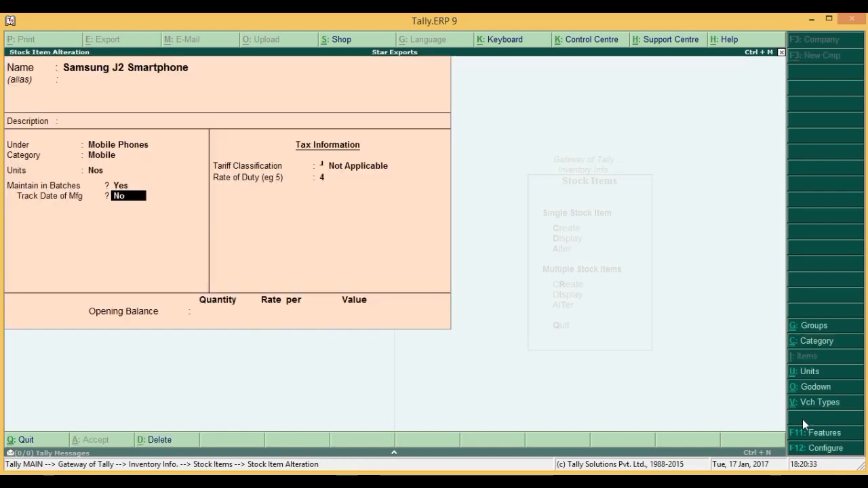
# Step: Set Maintain Batch-wise Details to No in the company's inventory features and accept them
pyautogui.click(807, 433)
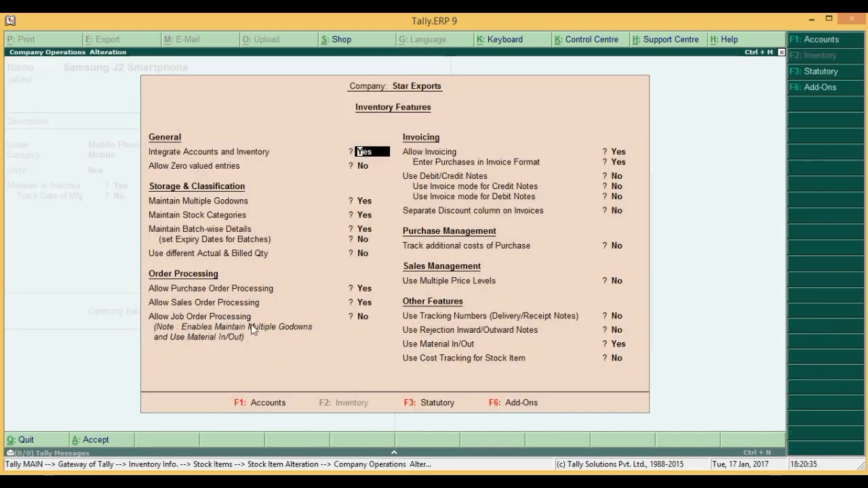
pyautogui.click(237, 214)
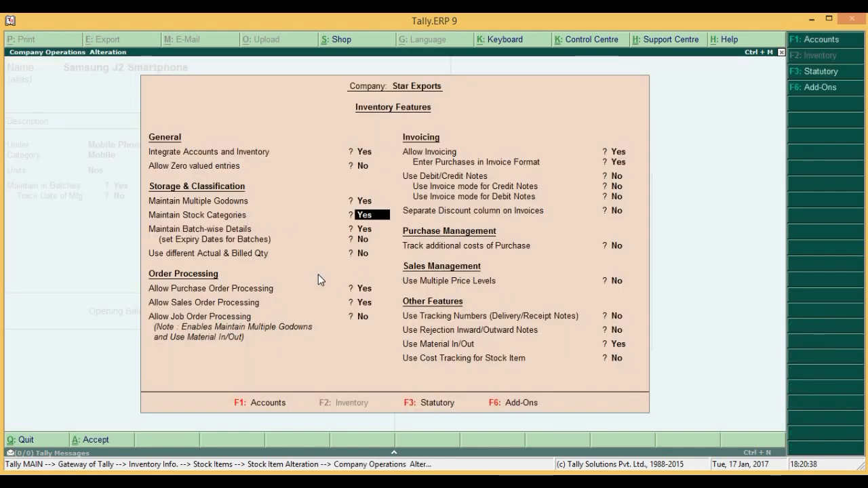
pyautogui.press('Return')
pyautogui.press('Return')
pyautogui.press('Return')
pyautogui.press('Return')
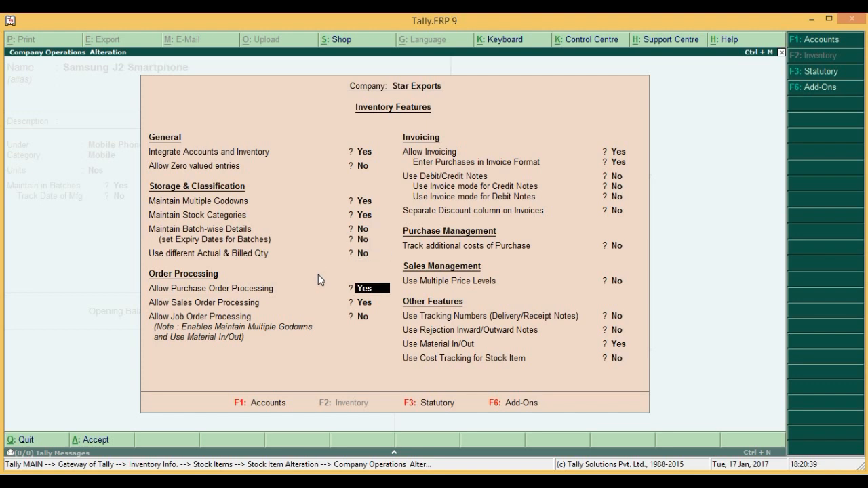
pyautogui.hotkey('ctrl', 'a')
# Step: Keep the Samsung J2 Smartphone's remaining details, leave the opening balance blank and save the item alteration
pyautogui.press('Return')
pyautogui.press('Return')
pyautogui.press('Return')
pyautogui.press('Return')
pyautogui.press('Return')
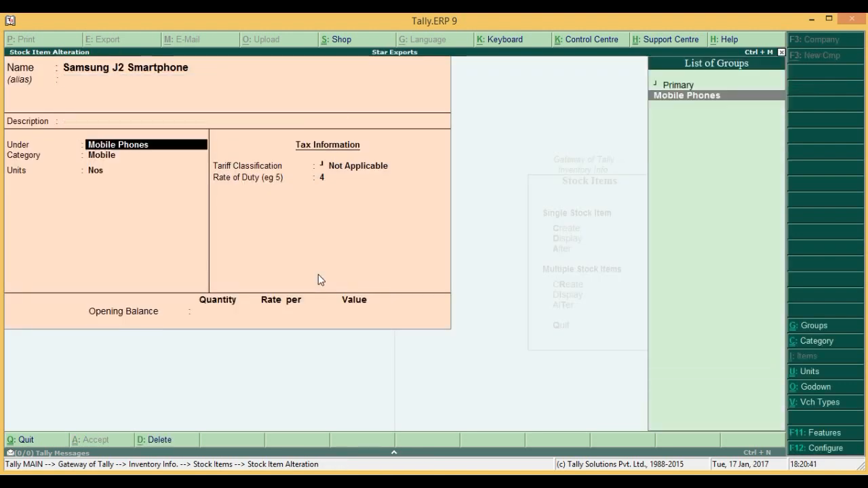
pyautogui.press('Return')
pyautogui.press('Return')
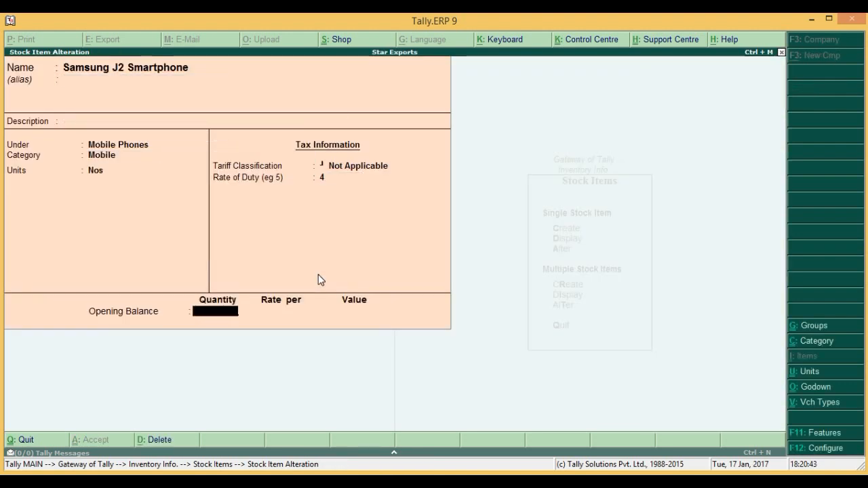
pyautogui.press('Return')
pyautogui.press('Return')
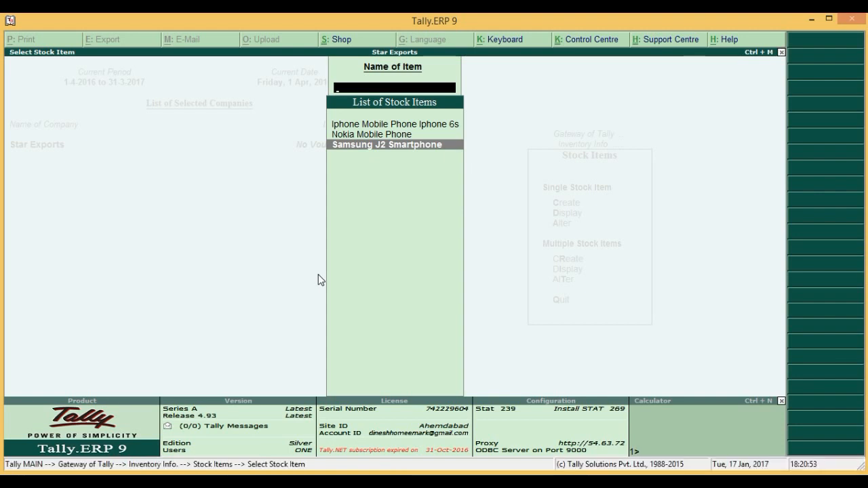
# Step: Leave the stock item screens and start a new sales voucher under Accounting Vouchers
pyautogui.press('Escape')
pyautogui.press('Escape')
pyautogui.press('Escape')
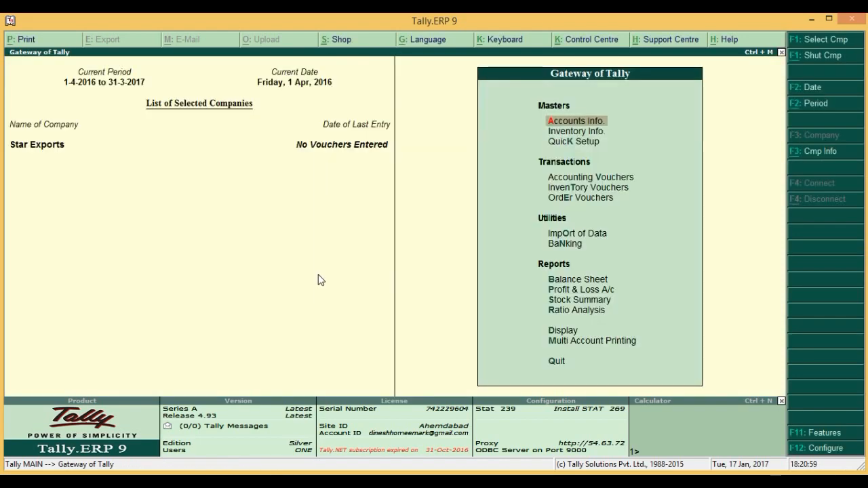
pyautogui.press('Down')
pyautogui.press('Down')
pyautogui.press('Down')
pyautogui.press('Down')
pyautogui.press('Up')
pyautogui.press('Return')
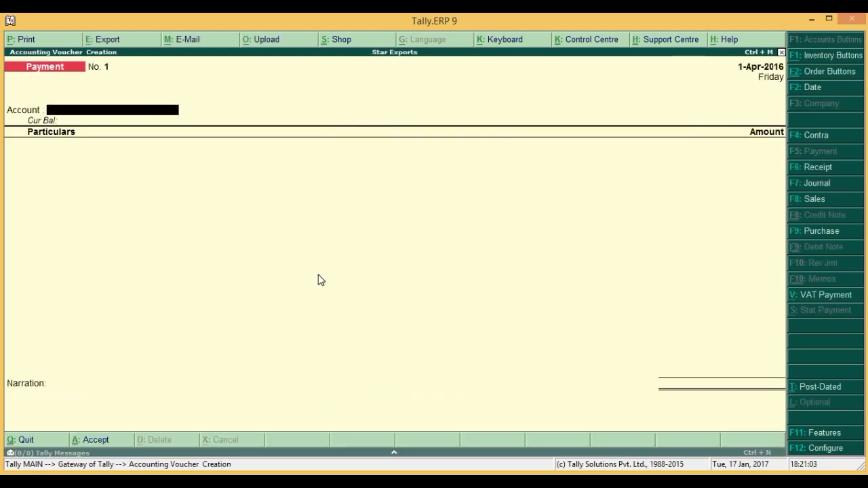
pyautogui.press('F8')
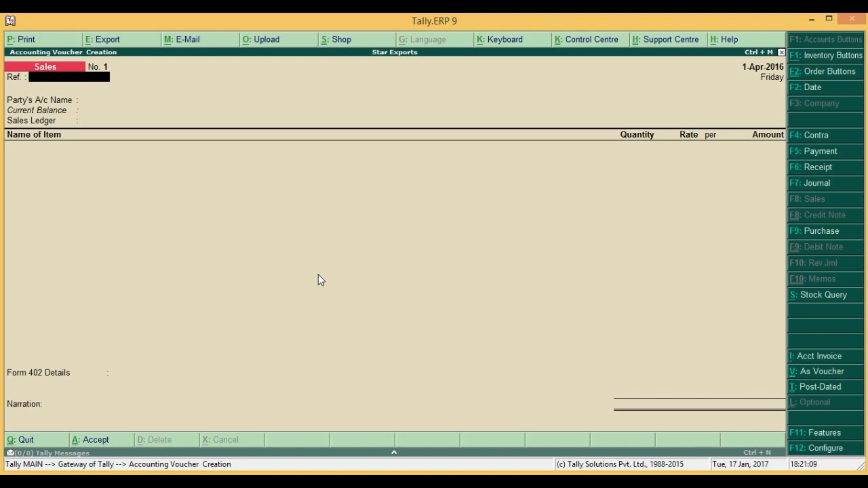
# Step: Enter the reference bbnfoins and choose EBAY INDIA PVT LTD as the party account of the sales voucher
pyautogui.write('bbnfoins')
pyautogui.press('Return')
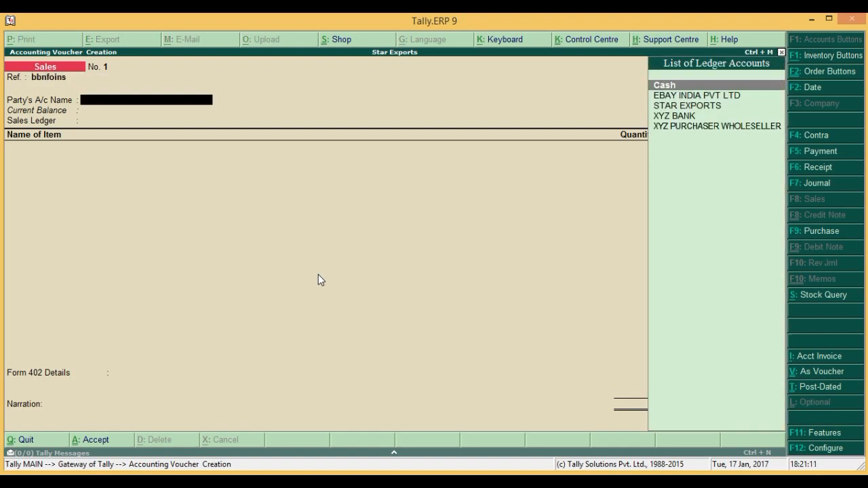
pyautogui.press('Down')
pyautogui.press('Up')
pyautogui.press('Down')
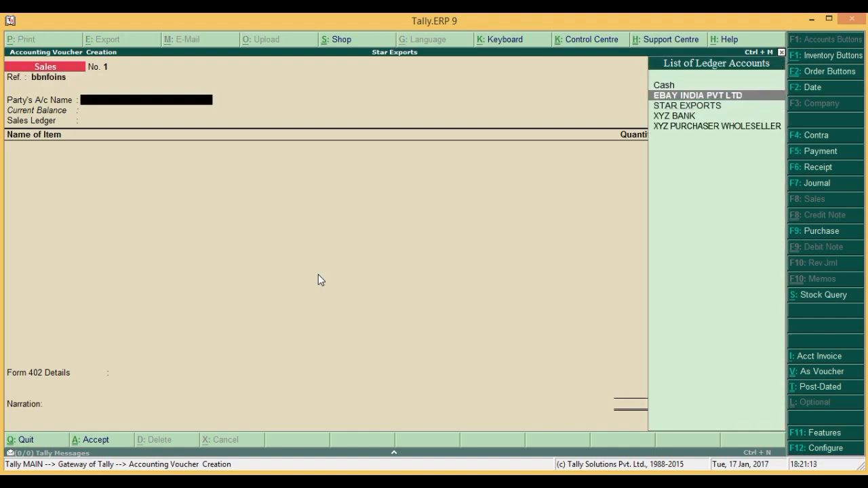
pyautogui.press('Return')
pyautogui.hotkey('ctrl', 'a')
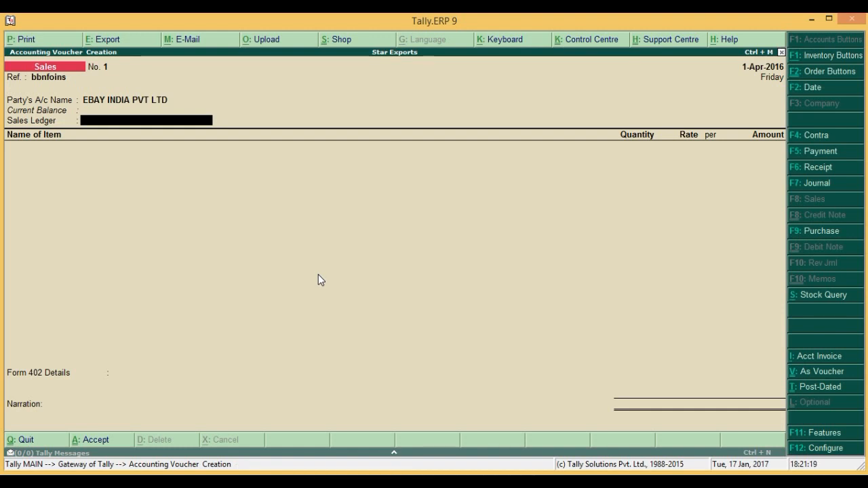
pyautogui.hotkey('alt', 'c')
pyautogui.press('y')
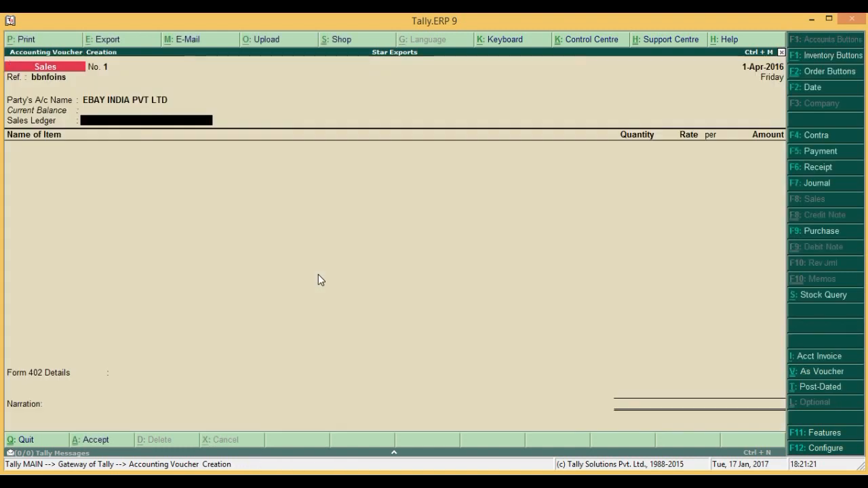
pyautogui.press('BackSpace')
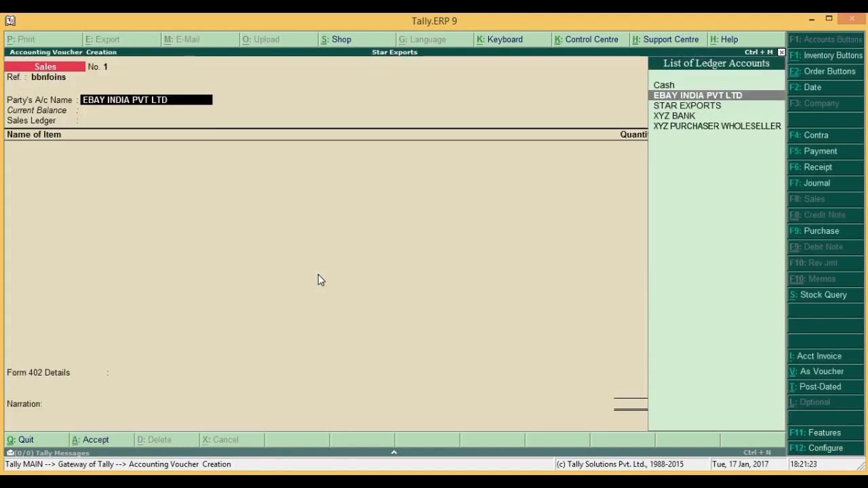
pyautogui.press('Return')
pyautogui.hotkey('ctrl', 'a')
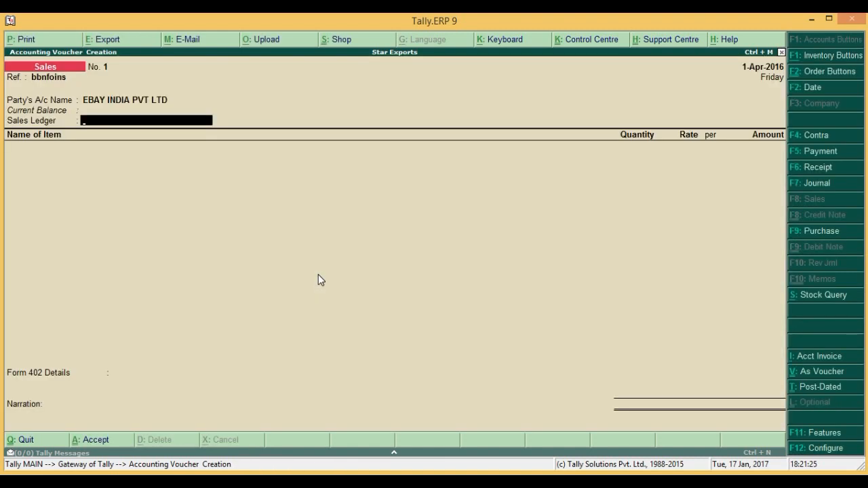
# Step: Start a new ledger named Sales Cst from the sales voucher and place it under Duties & Taxes
pyautogui.hotkey('alt', 'c')
pyautogui.write('Slaes')
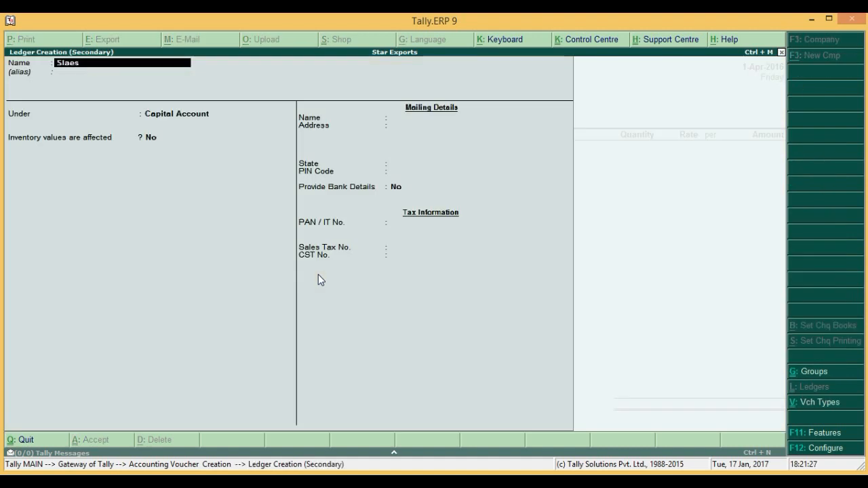
pyautogui.press('BackSpace')
pyautogui.press('BackSpace')
pyautogui.press('BackSpace')
pyautogui.press('BackSpace')
pyautogui.press('BackSpace')
pyautogui.write('Sales Cst')
pyautogui.press('Return')
pyautogui.write('Tax')
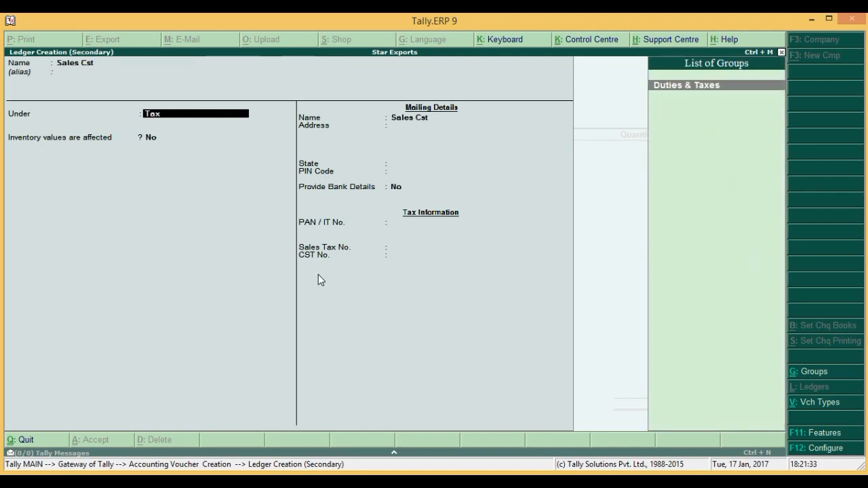
pyautogui.press('Return')
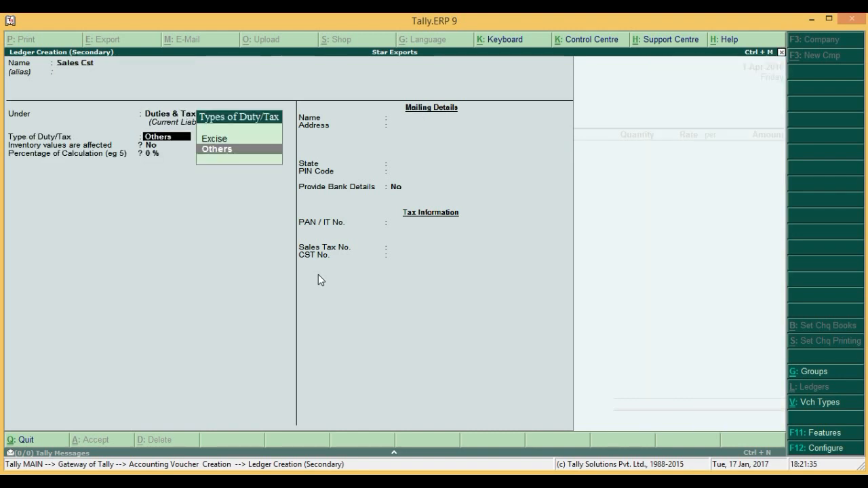
# Step: Keep the duty type as Others, set the calculation percentage to 15 % and the method to On Total Sales
pyautogui.press('Return')
pyautogui.write('15')
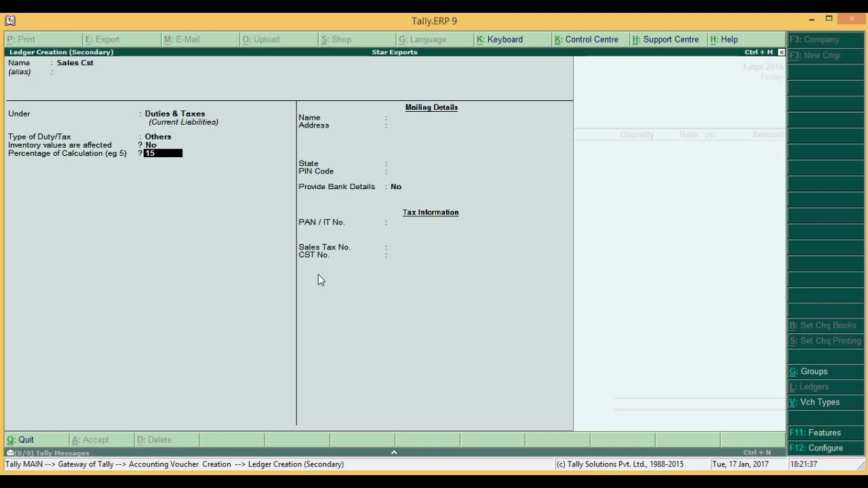
pyautogui.press('Return')
pyautogui.press('Return')
pyautogui.press('BackSpace')
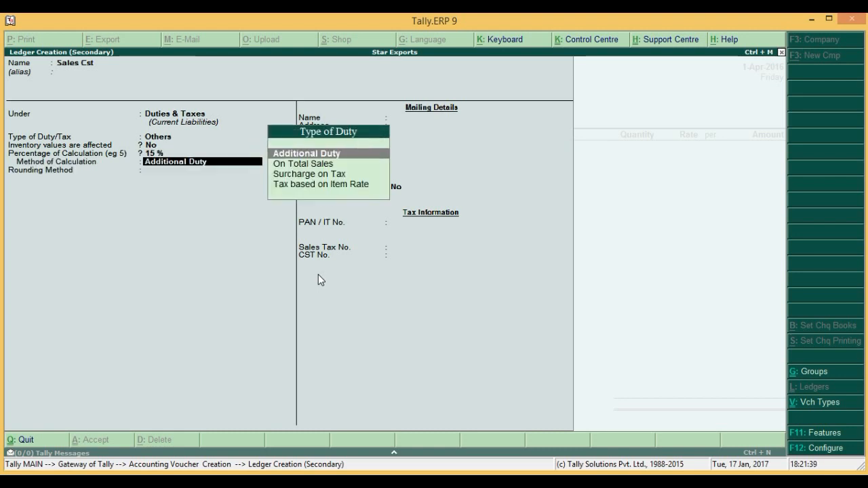
pyautogui.press('Down')
pyautogui.press('Up')
pyautogui.press('Down')
pyautogui.press('Return')
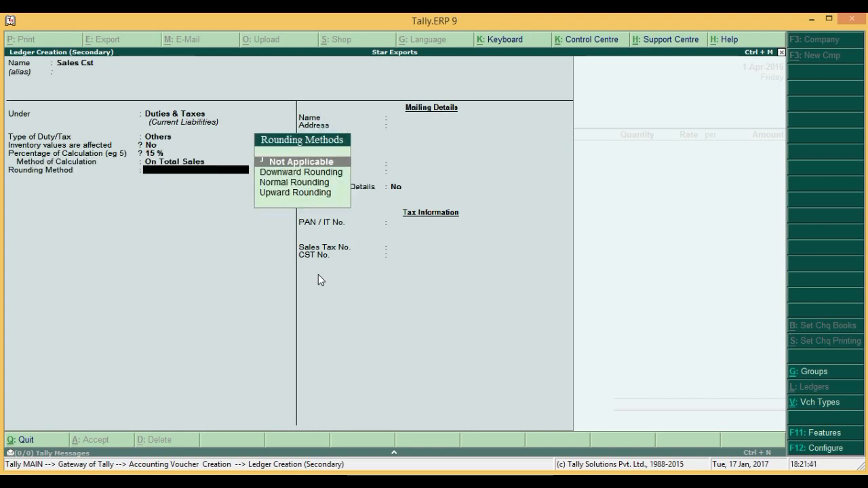
# Step: Set the Sales Cst ledger to Normal Rounding with a limit of 0, keep bank details at No and save it
pyautogui.press('Down')
pyautogui.press('Return')
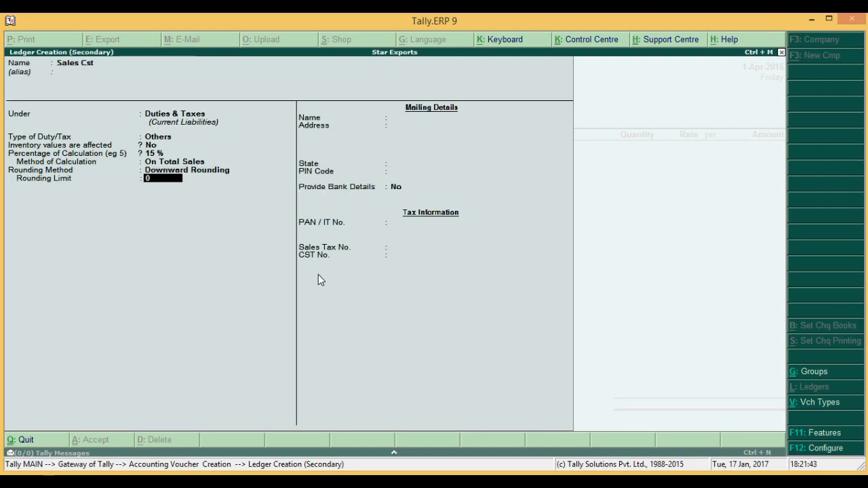
pyautogui.press('BackSpace')
pyautogui.press('Down')
pyautogui.press('Return')
pyautogui.press('Return')
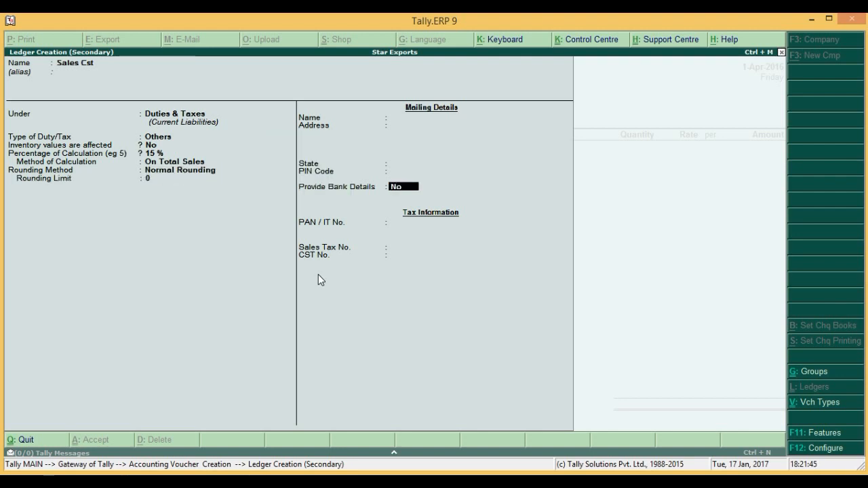
pyautogui.press('Return')
pyautogui.press('Return')
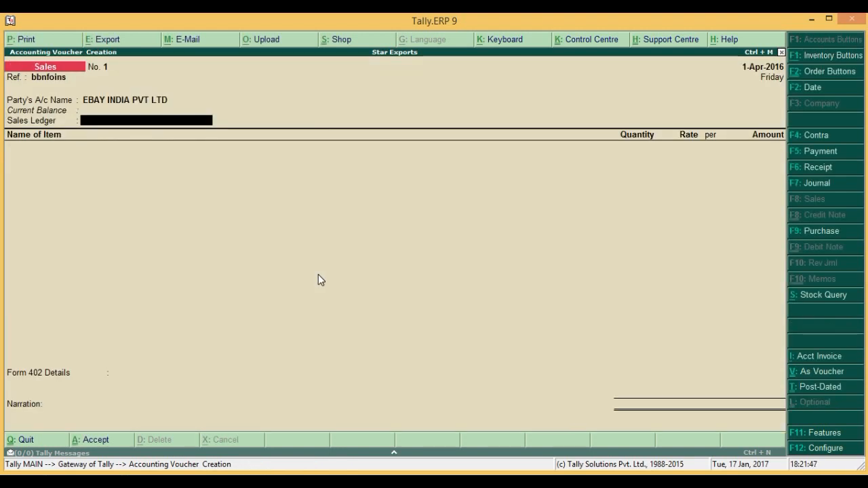
# Step: Reconfirm EBAY INDIA PVT LTD as the party account and leave the voucher's sales ledger blank
pyautogui.press('BackSpace')
pyautogui.press('Return')
pyautogui.hotkey('ctrl', 'a')
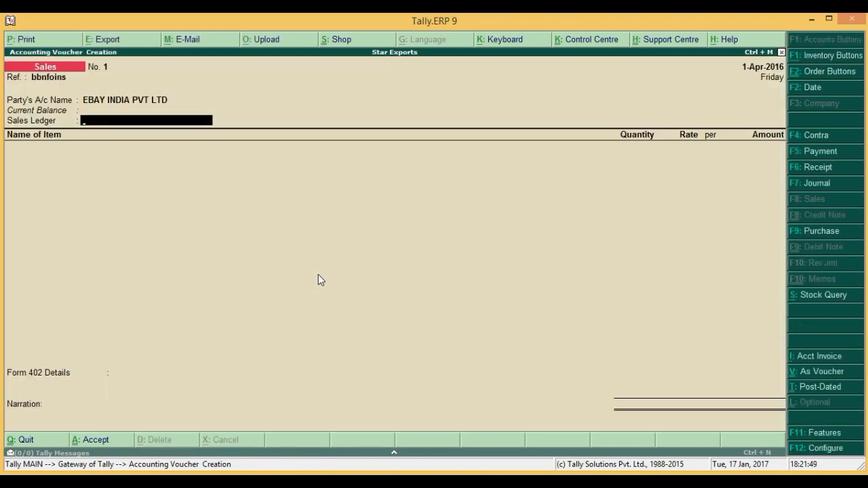
pyautogui.press('Return')
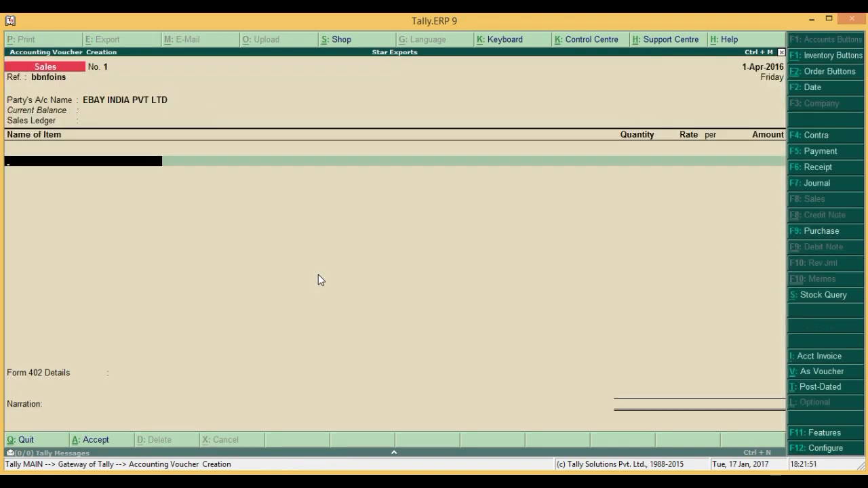
# Step: Look up stock items starting with Sam in the voucher's item line twice, clearing the entry each time
pyautogui.write('Sam')
pyautogui.press('BackSpace')
pyautogui.press('BackSpace')
pyautogui.press('BackSpace')
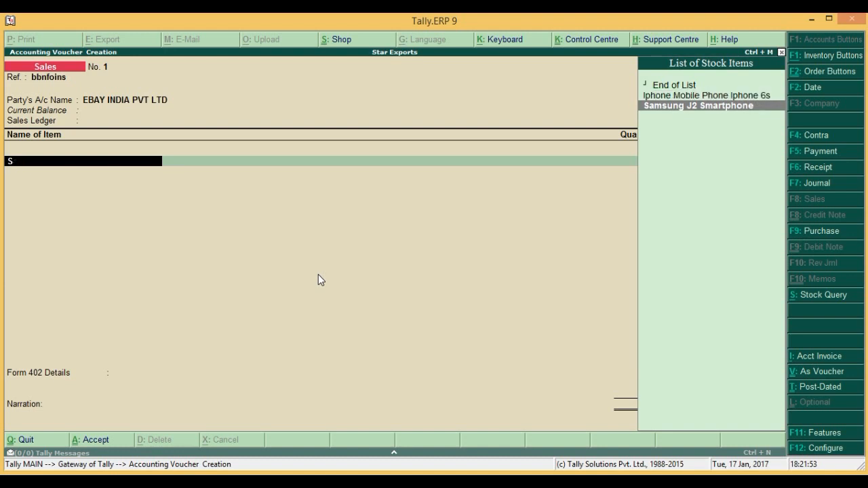
pyautogui.write('Sam')
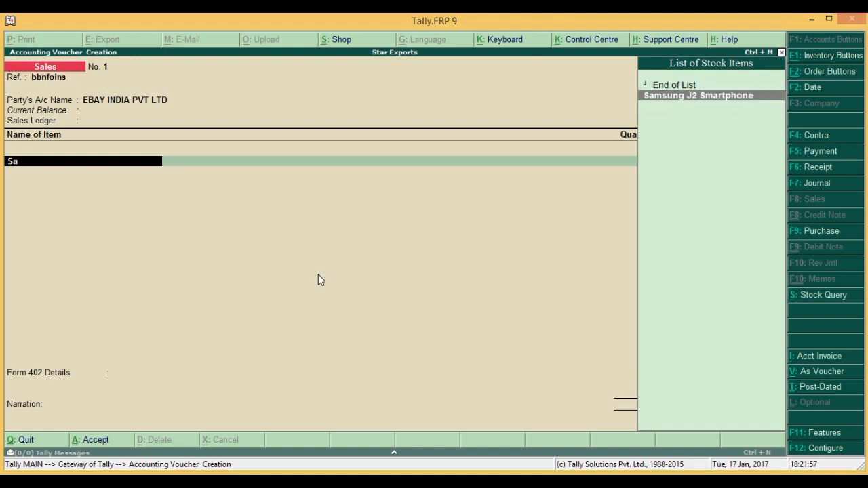
pyautogui.press('BackSpace')
pyautogui.press('BackSpace')
pyautogui.press('BackSpace')
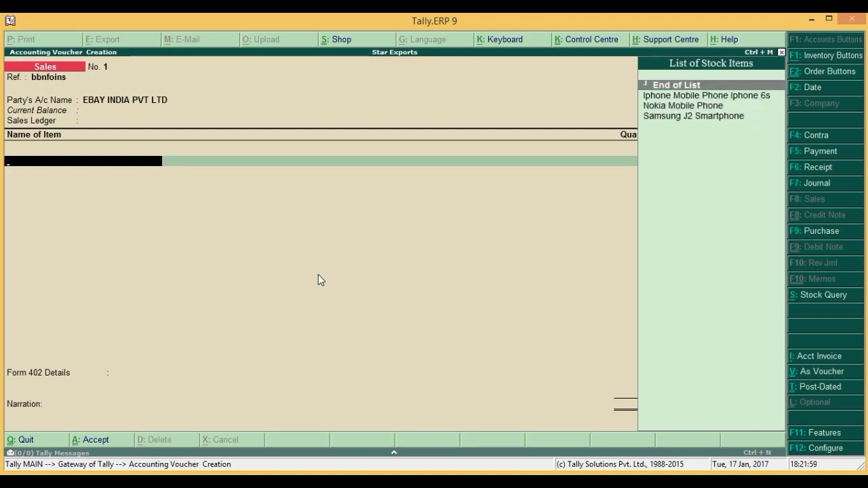
# Step: Start a new stock item from the sales voucher and name it Samsung J2 Sgiufbusbfuod
pyautogui.hotkey('alt', 'c')
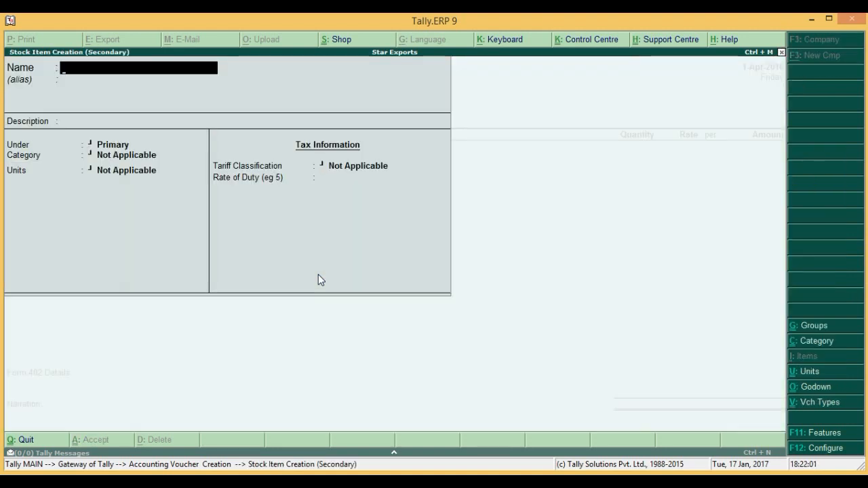
pyautogui.write('Samsu')
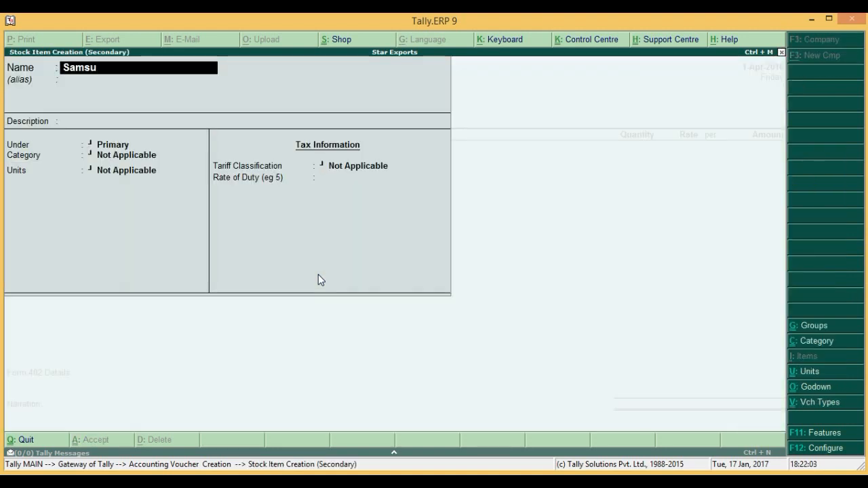
pyautogui.write('ng J2')
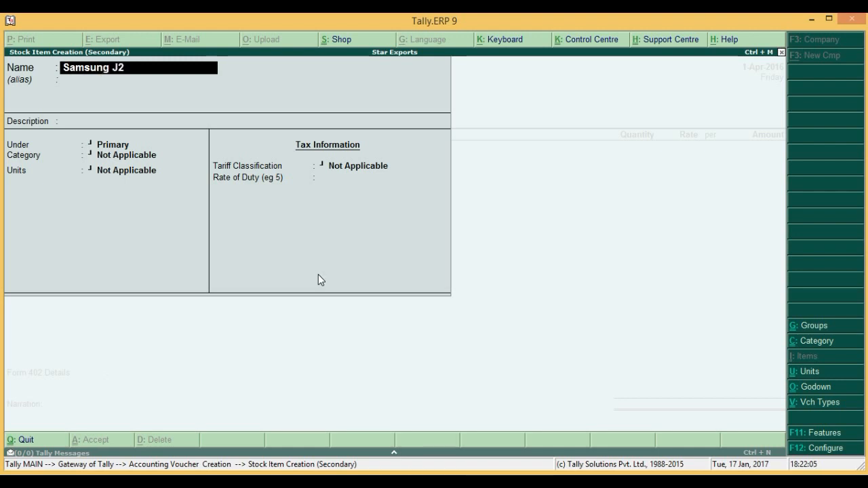
pyautogui.write(' Sgiufbusbfuod')
pyautogui.press('Return')
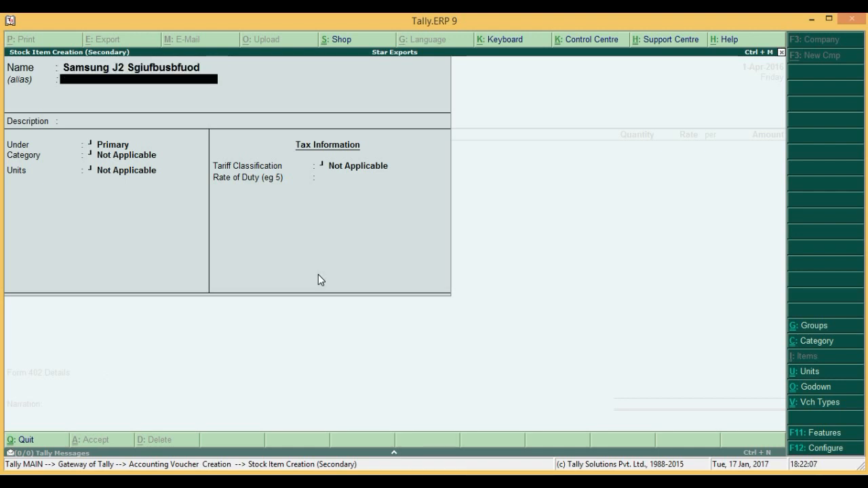
# Step: Keep the item under Primary with category, units and tariff classification Not Applicable, leave the duty rate at 0, and save it
pyautogui.press('Return')
pyautogui.press('Return')
pyautogui.press('Return')
pyautogui.press('Return')
pyautogui.press('Return')
pyautogui.press('Return')
pyautogui.press('Return')
pyautogui.press('Return')
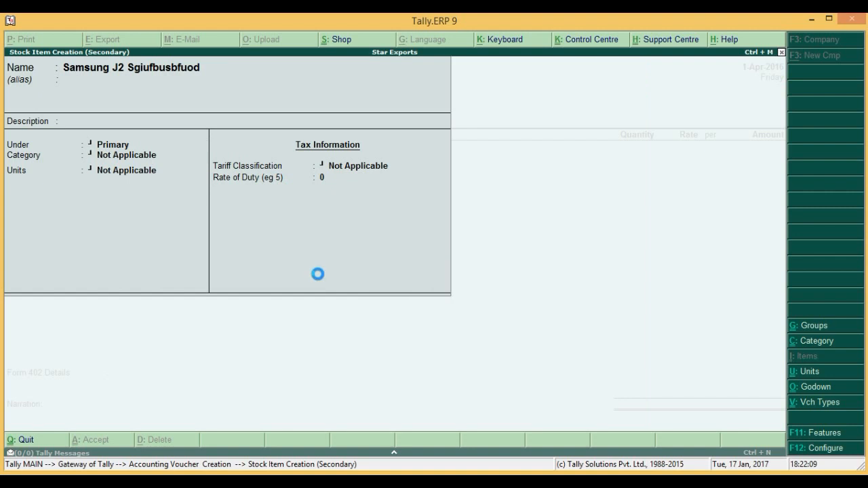
pyautogui.press('Escape')
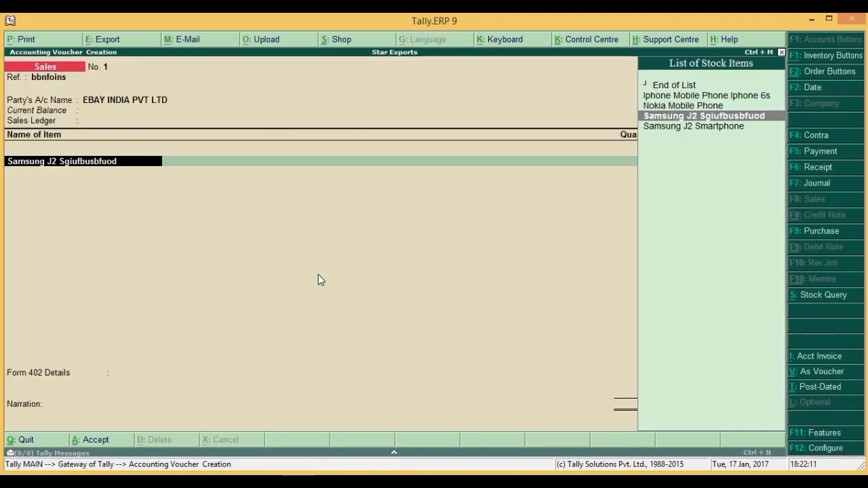
# Step: Replace the item entry with the search text Sam, try J2 instead, and clear the item line
pyautogui.press('BackSpace')
pyautogui.write('Sam')
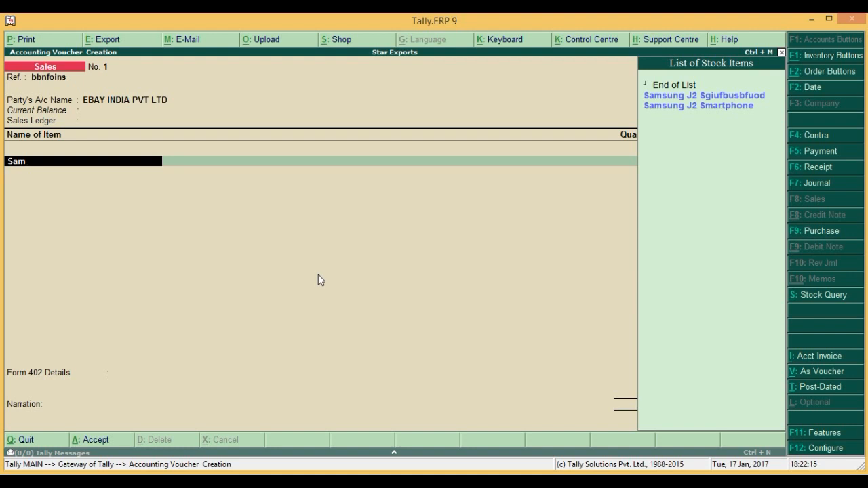
pyautogui.press('BackSpace')
pyautogui.press('BackSpace')
pyautogui.press('BackSpace')
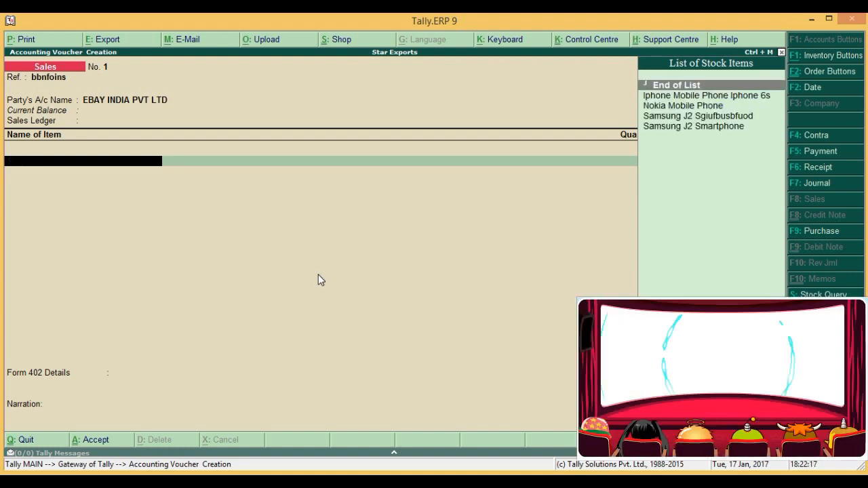
pyautogui.write('J2')
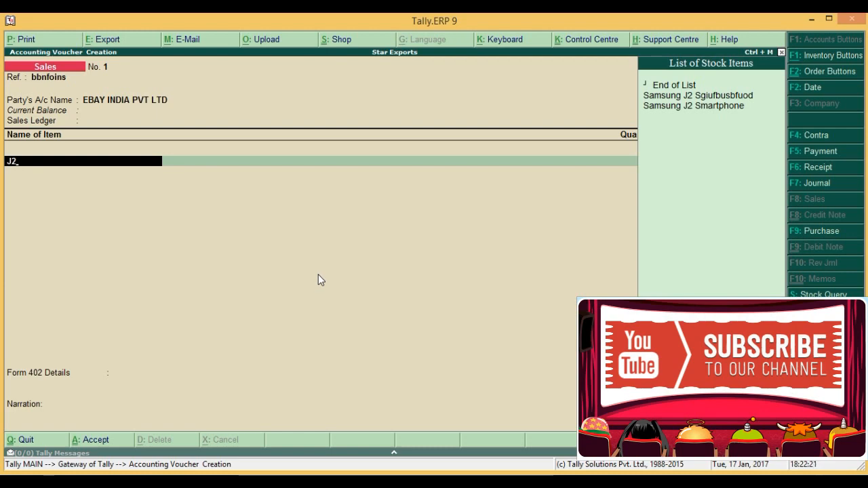
pyautogui.press('BackSpace')
pyautogui.press('BackSpace')
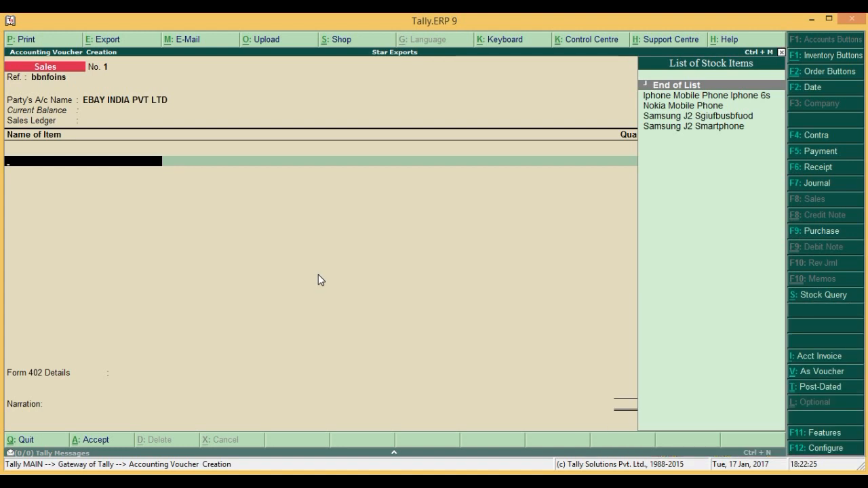
# Step: Look up stock items matching Samsung J2 in the voucher's item line and clear the search text
pyautogui.write('Samsung J')
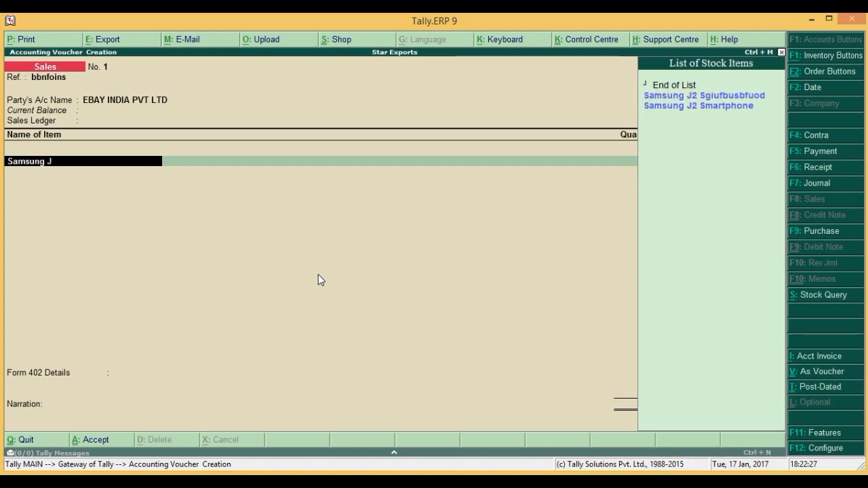
pyautogui.write('2')
pyautogui.press('BackSpace')
pyautogui.press('BackSpace')
pyautogui.press('BackSpace')
pyautogui.press('BackSpace')
pyautogui.press('BackSpace')
pyautogui.press('BackSpace')
pyautogui.press('BackSpace')
pyautogui.press('BackSpace')
pyautogui.press('BackSpace')
pyautogui.press('BackSpace')
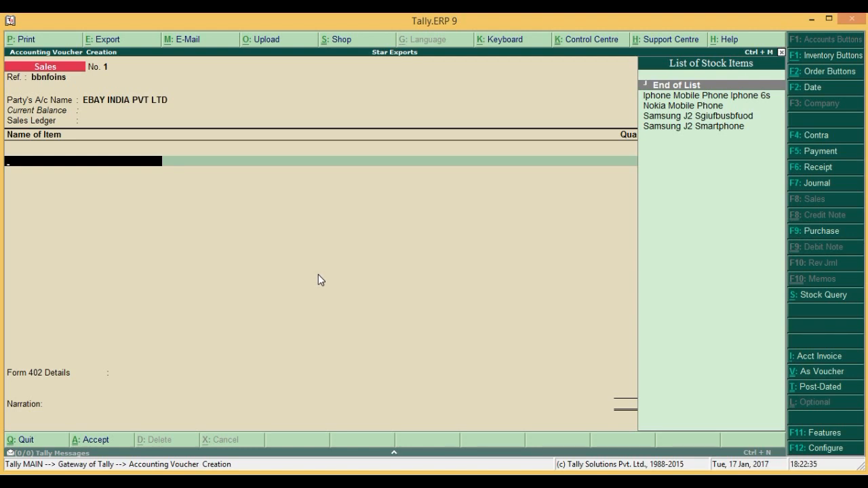
# Step: Abandon the unsaved sales voucher and return to the Gateway of Tally main screen
pyautogui.press('Escape')
pyautogui.press('Return')
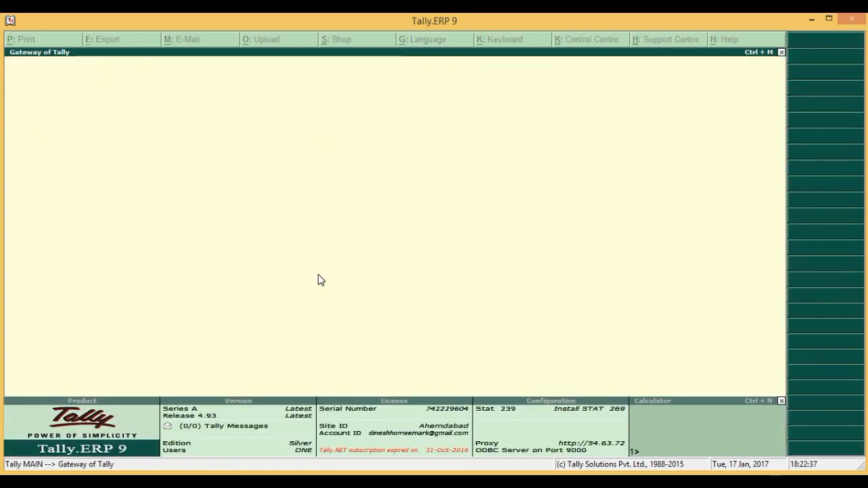
pyautogui.press('Escape')
pyautogui.press('Escape')
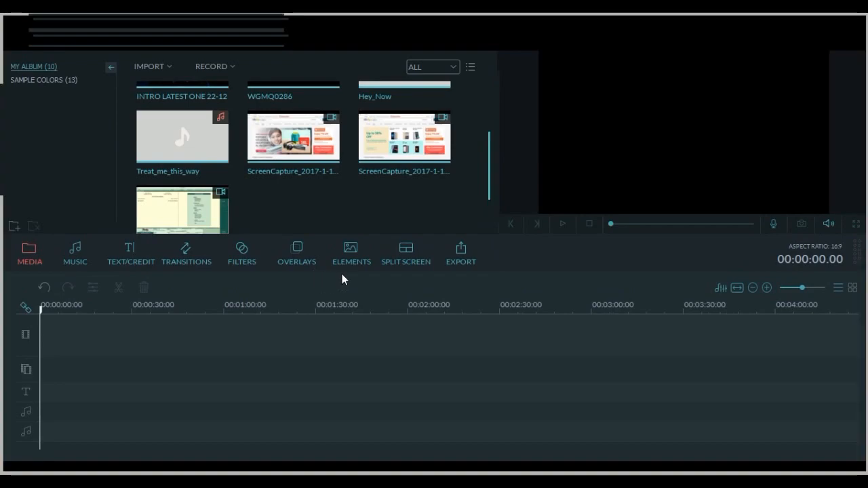
pyautogui.hotkey('alt', 'Tab')
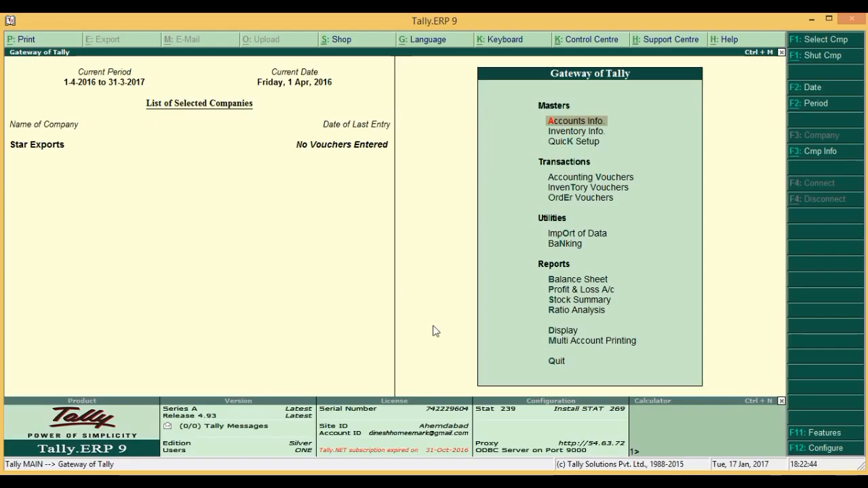